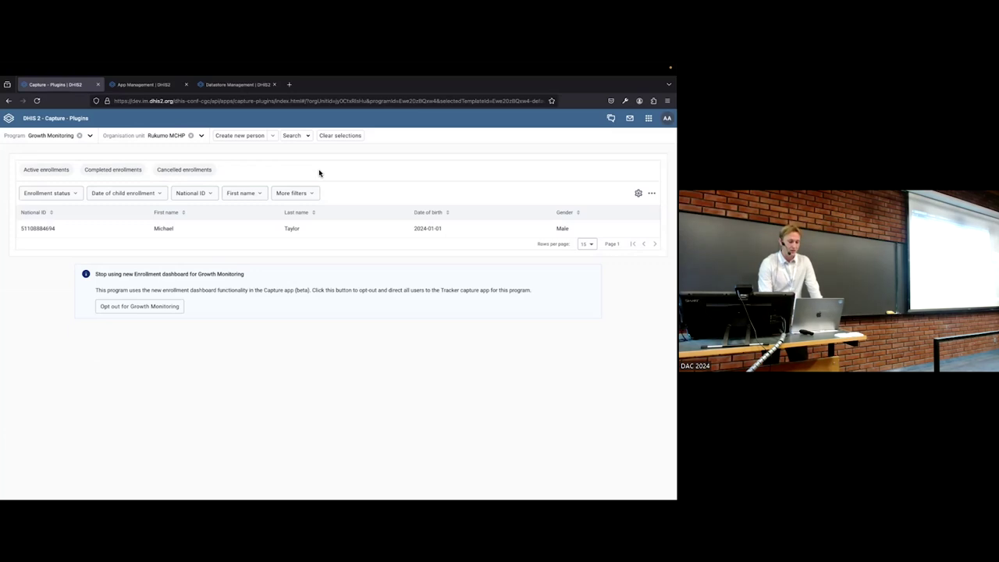
View the new person form for Growth Monitoring and open the App Hub in App Management.
left_click(235, 137)
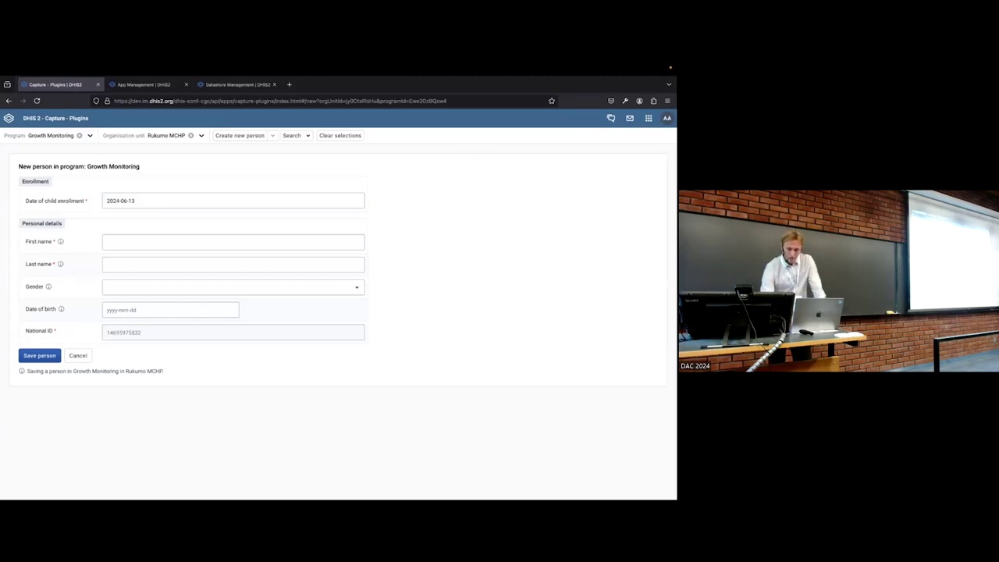
left_click(649, 118)
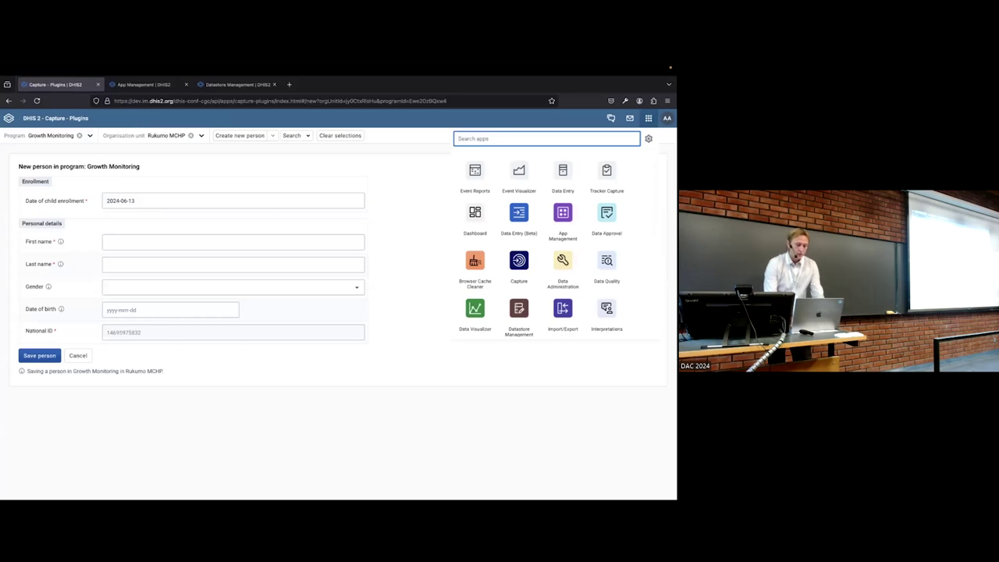
type("app")
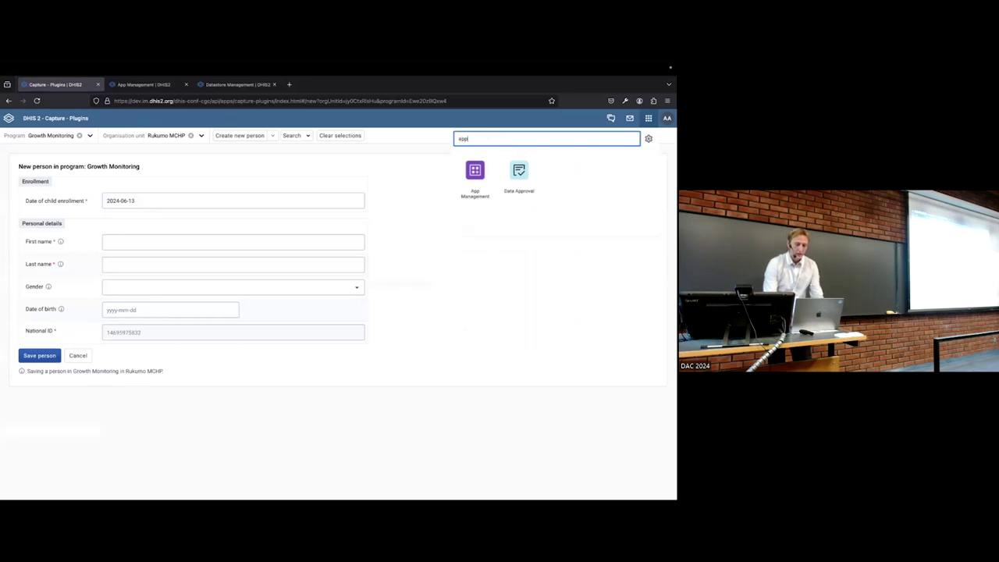
left_click(475, 170)
left_click(42, 170)
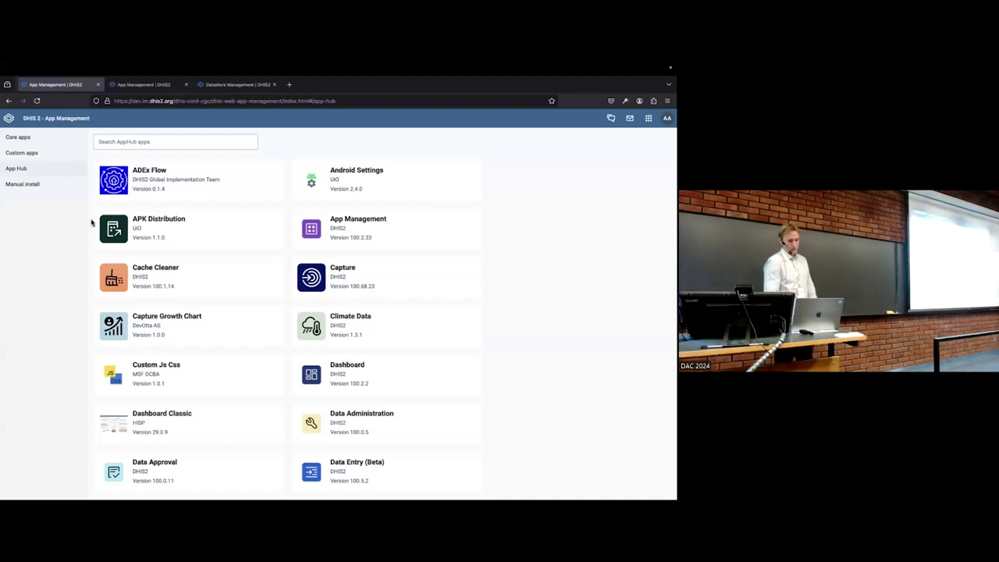
Install the Capture Growth Chart app from the App Hub.
left_click(169, 328)
scroll(437, 270, "down", 1)
scroll(367, 234, "up", 1)
left_click(351, 209)
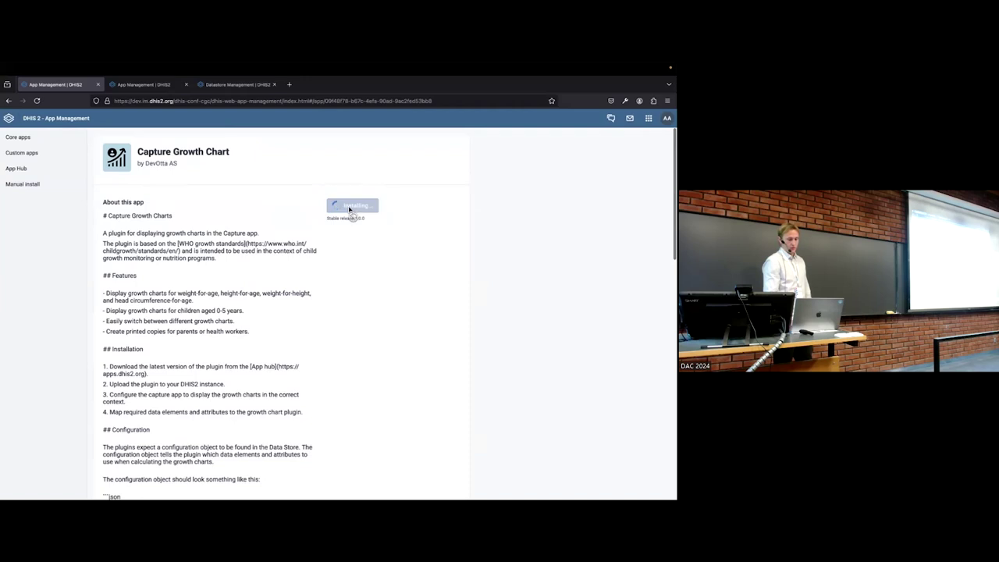
Manually install the app package mock-civil-registry-plugin-1.0.0.zip from the bundle folder.
left_click(46, 185)
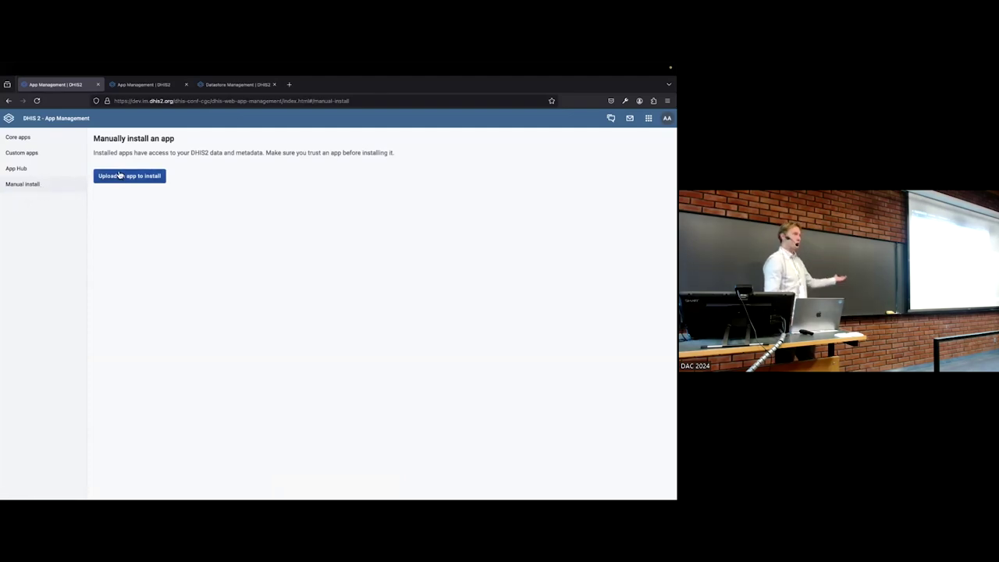
left_click(119, 175)
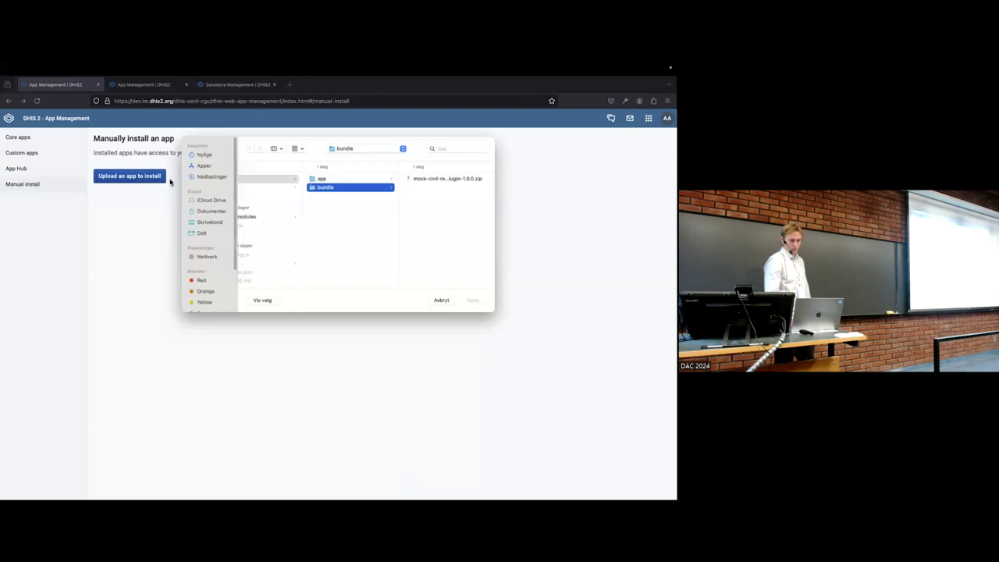
scroll(330, 197, "left", 3)
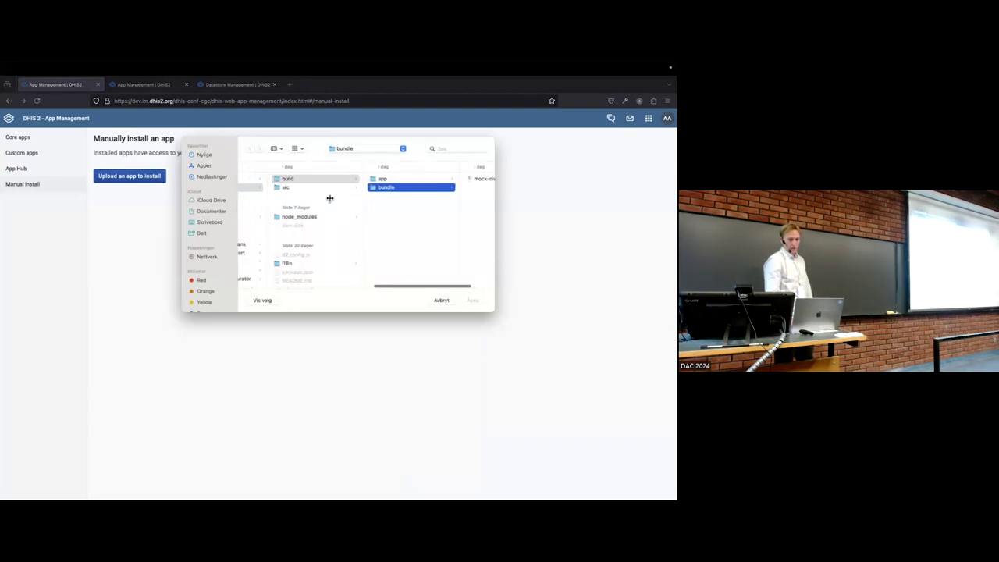
scroll(330, 198, "right", 3)
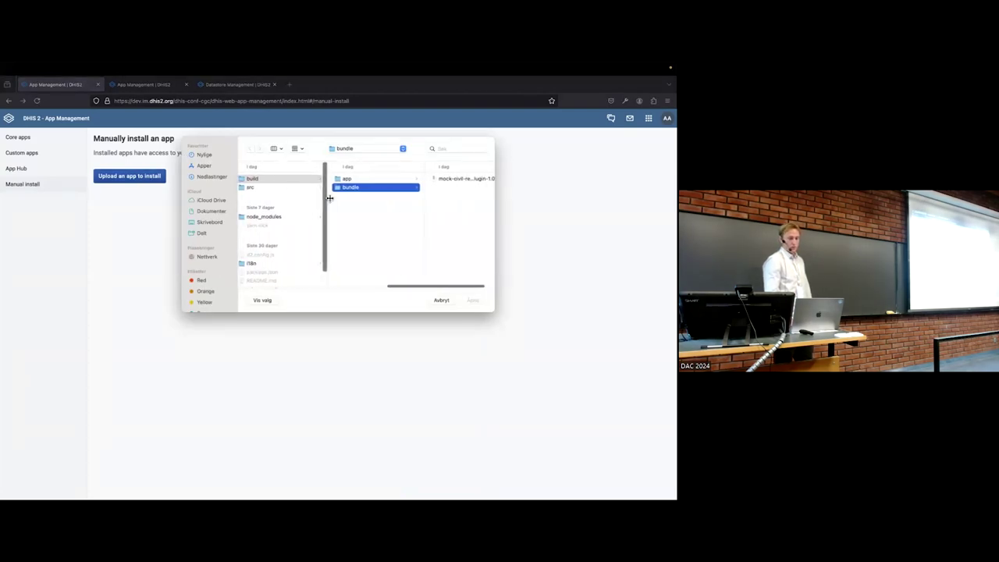
scroll(328, 199, "left", 2)
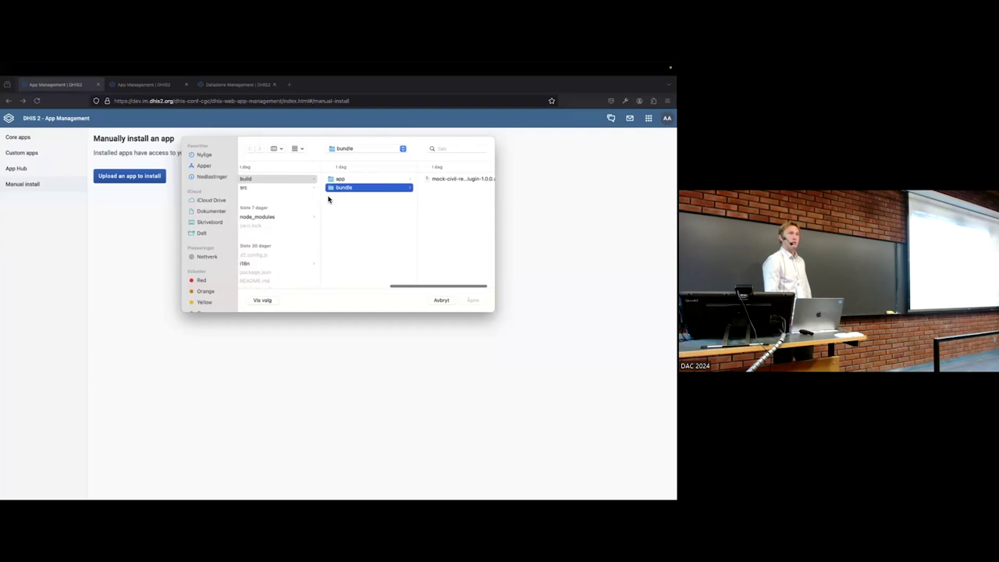
left_click(444, 180)
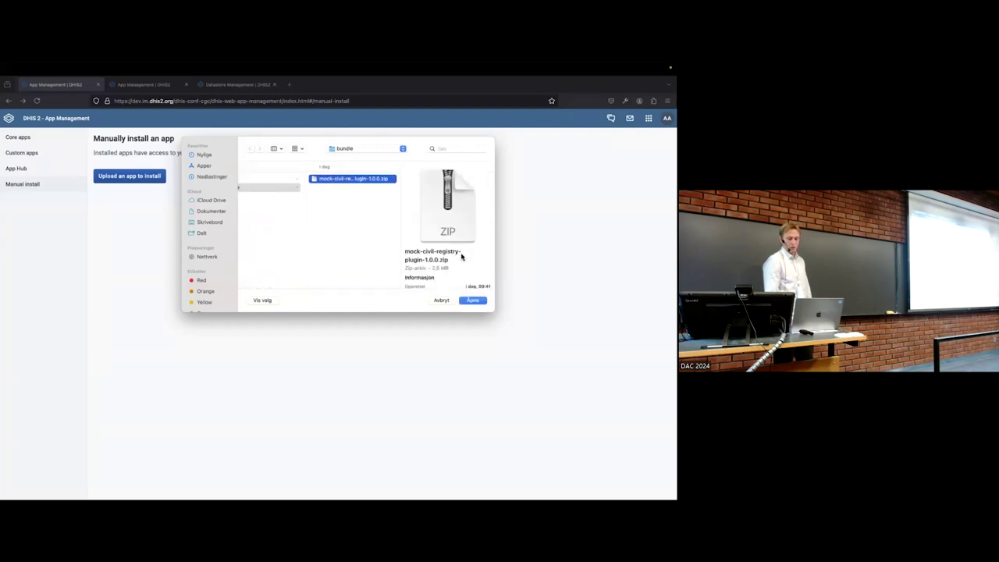
left_click(473, 300)
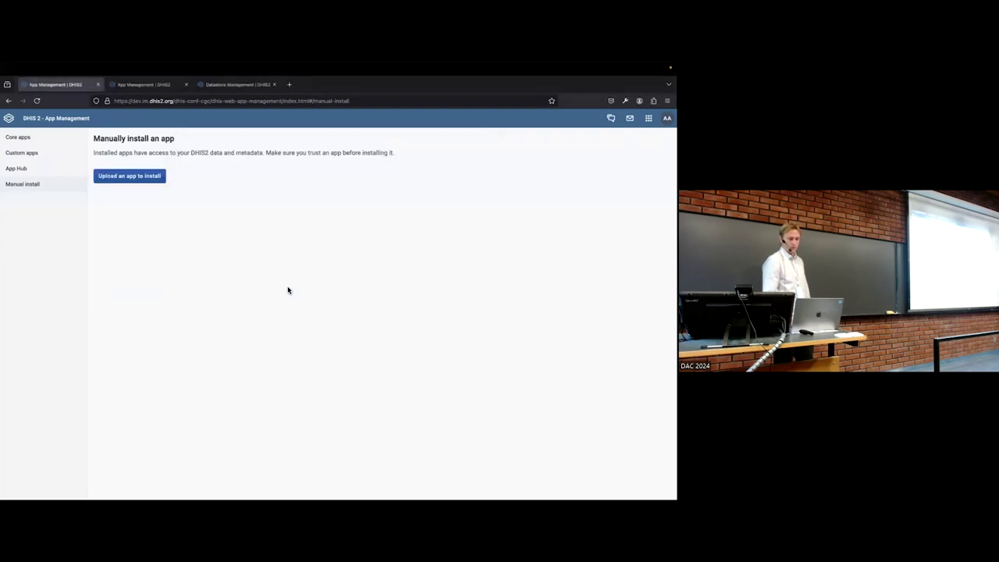
Search the App Hub for "tracke" and review the Tracker Plugin Configurator's app page.
left_click(40, 174)
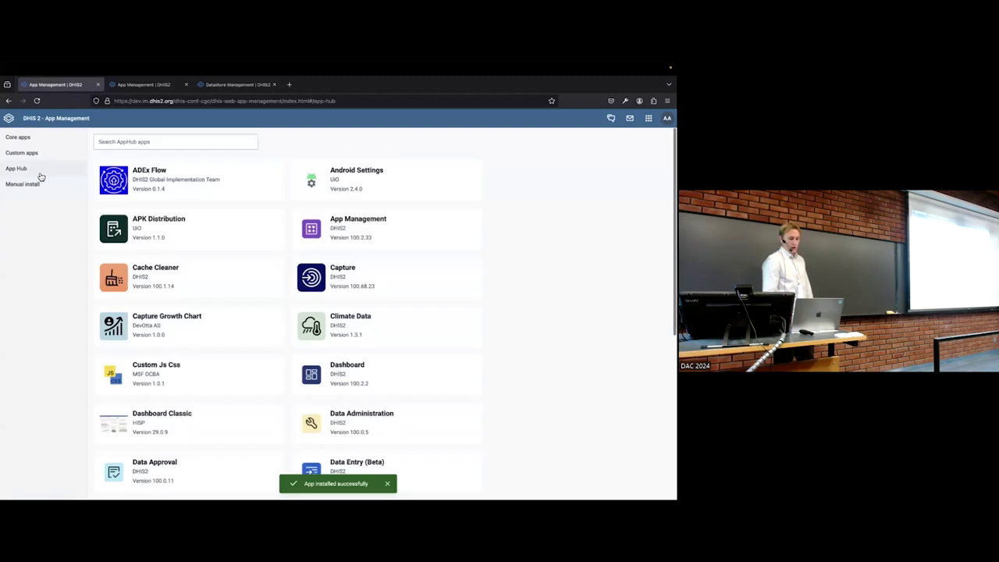
left_click(105, 144)
type("tra")
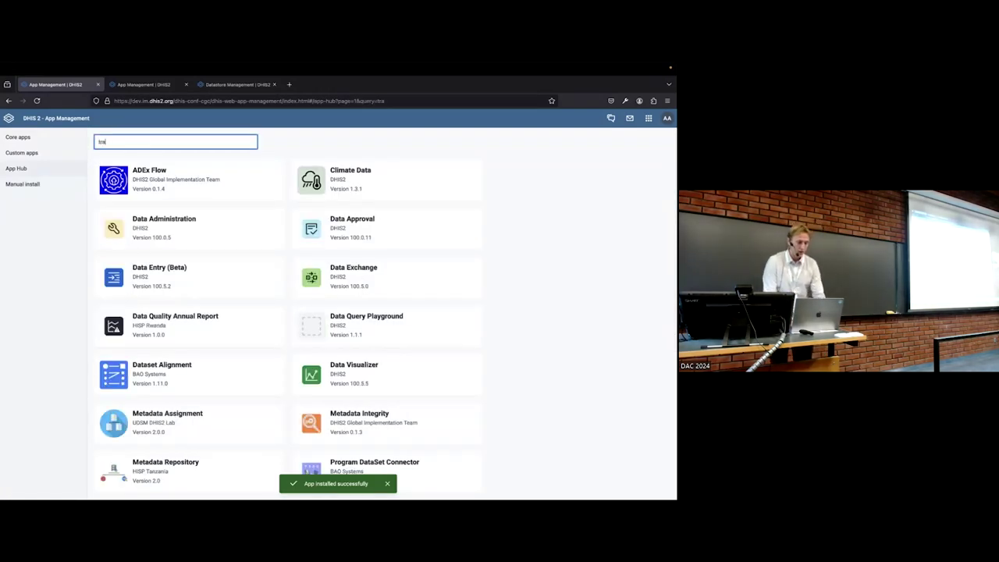
type("cke")
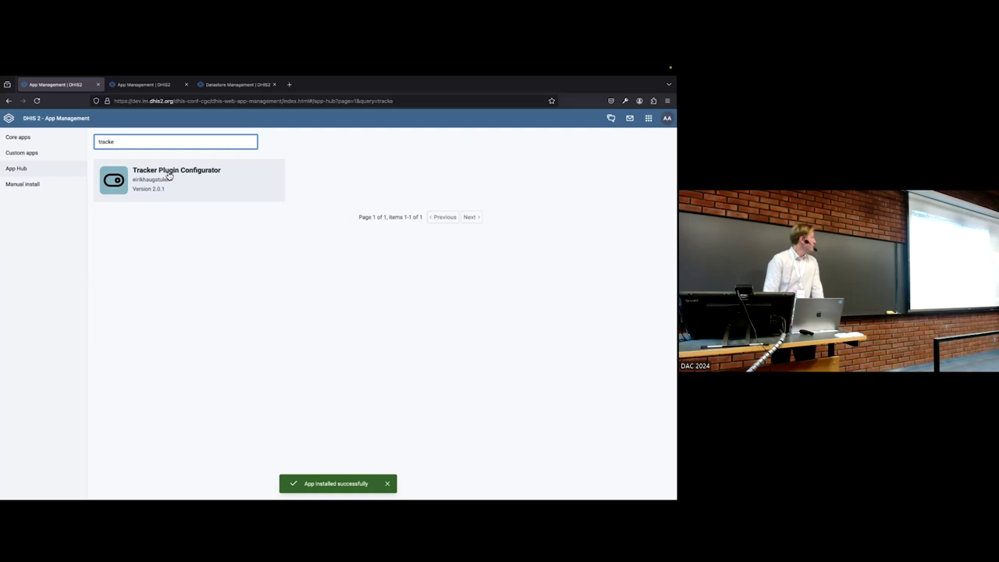
left_click(169, 176)
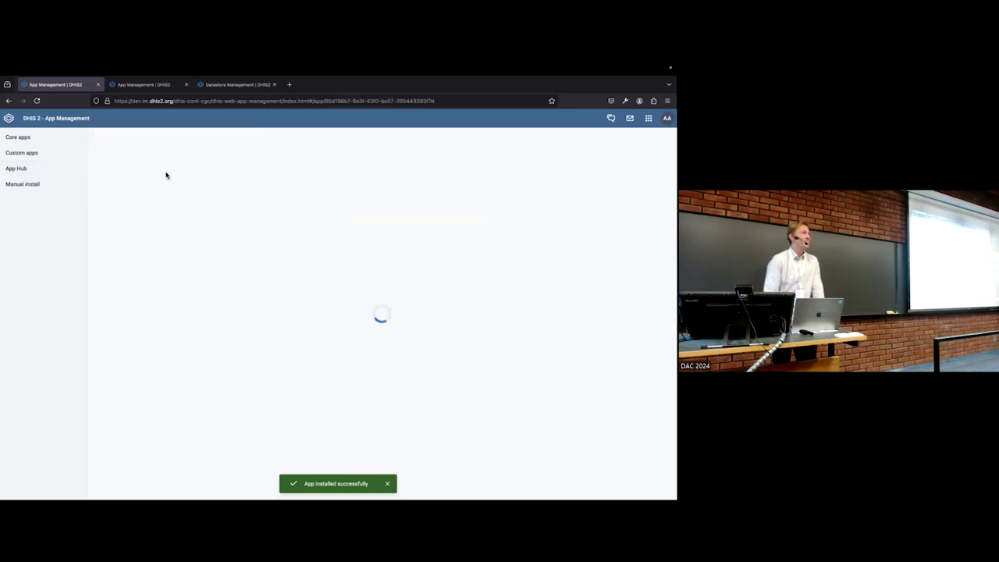
scroll(216, 206, "down", 2)
scroll(215, 206, "up", 2)
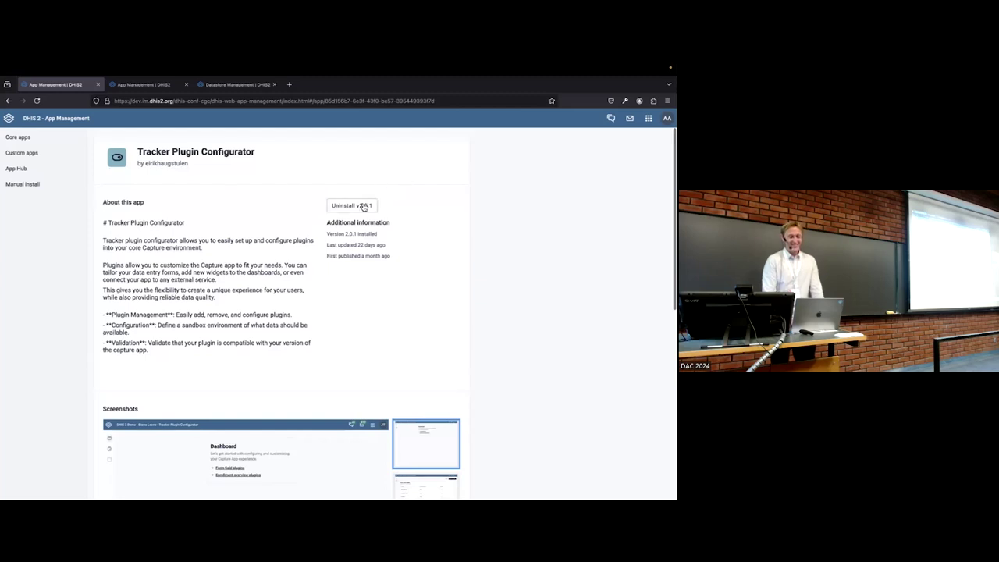
Open the Tracker Plugin Configurator app and create its missing data store keys.
left_click(648, 118)
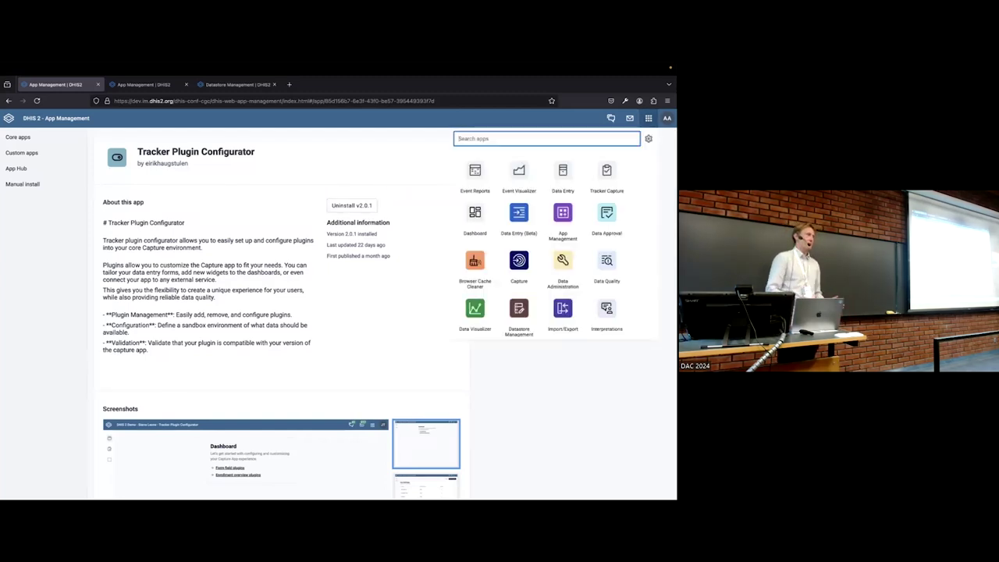
type("tra")
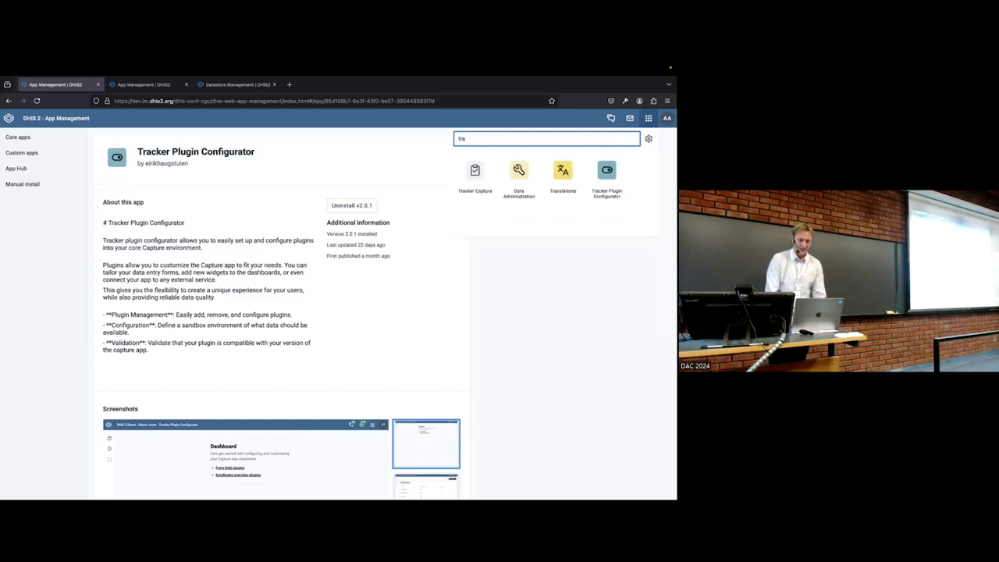
left_click(607, 186)
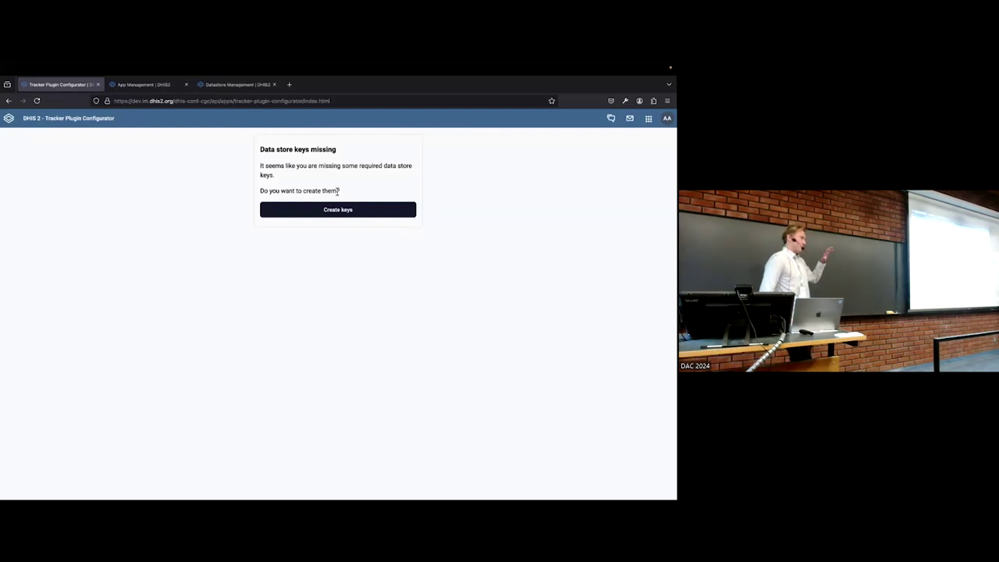
left_click(298, 217)
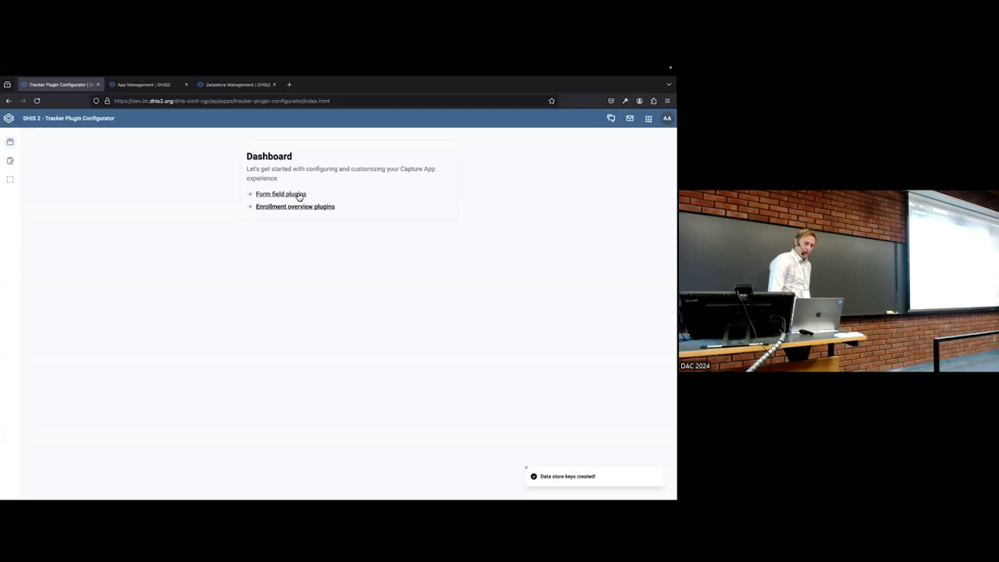
Add a form field plugin configuration for tracked entity type Person and program Growth Monitoring.
left_click(298, 196)
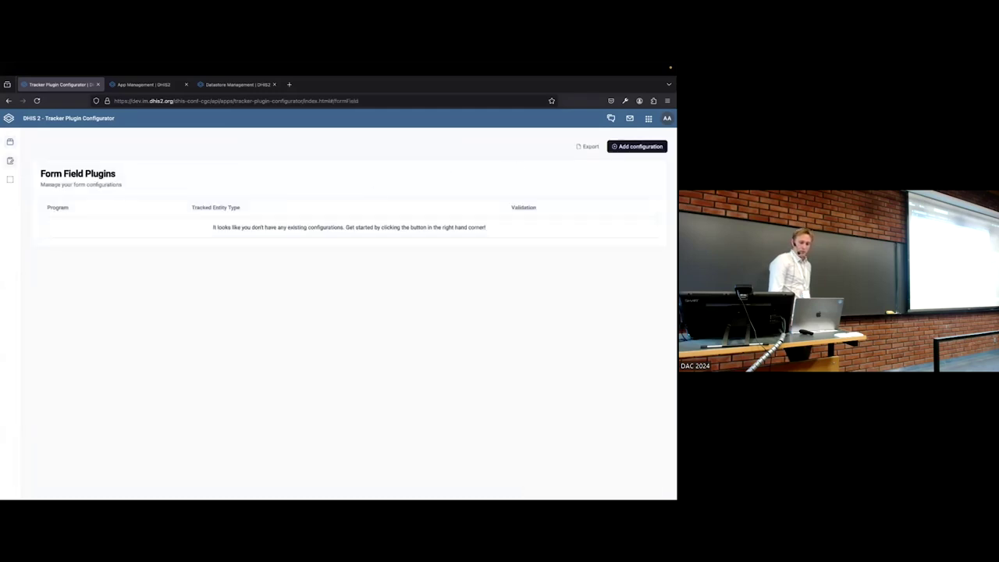
left_click(637, 146)
left_click(332, 289)
left_click(304, 310)
left_click(290, 326)
left_click(285, 344)
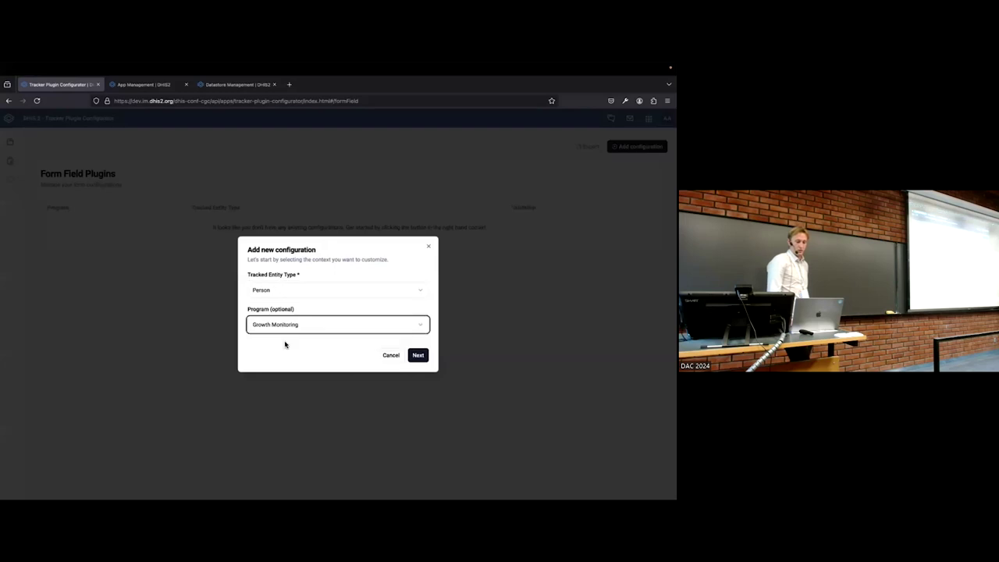
left_click(417, 356)
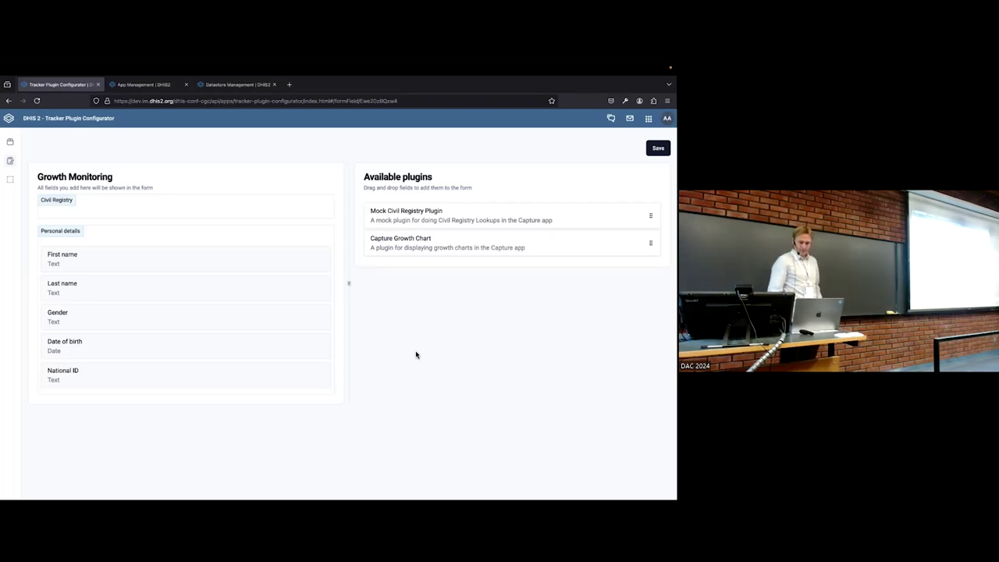
Place the Mock Civil Registry Plugin in the Civil Registry section and map its First name attribute to the alias firstName.
left_click_drag(520, 223, 196, 236)
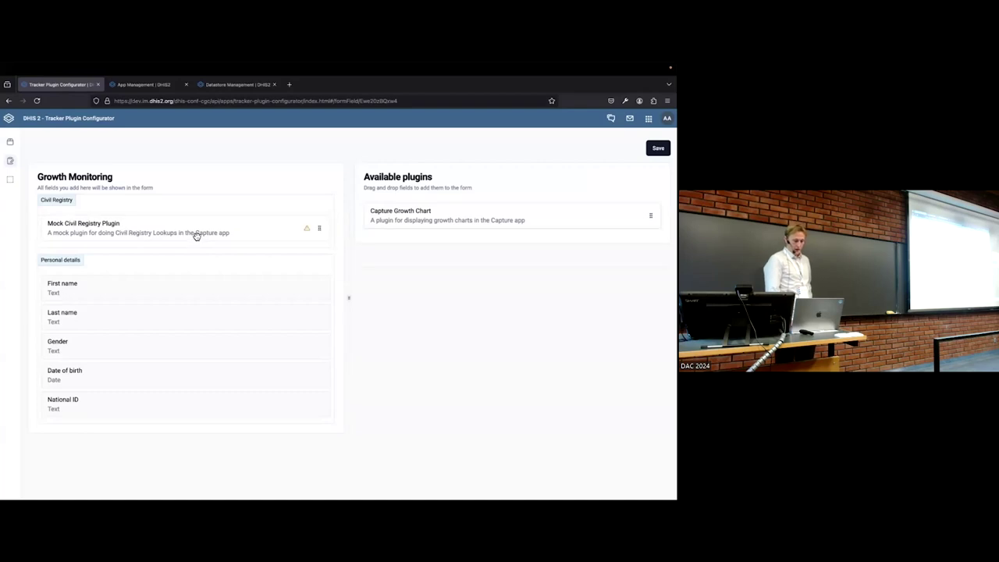
left_click(308, 231)
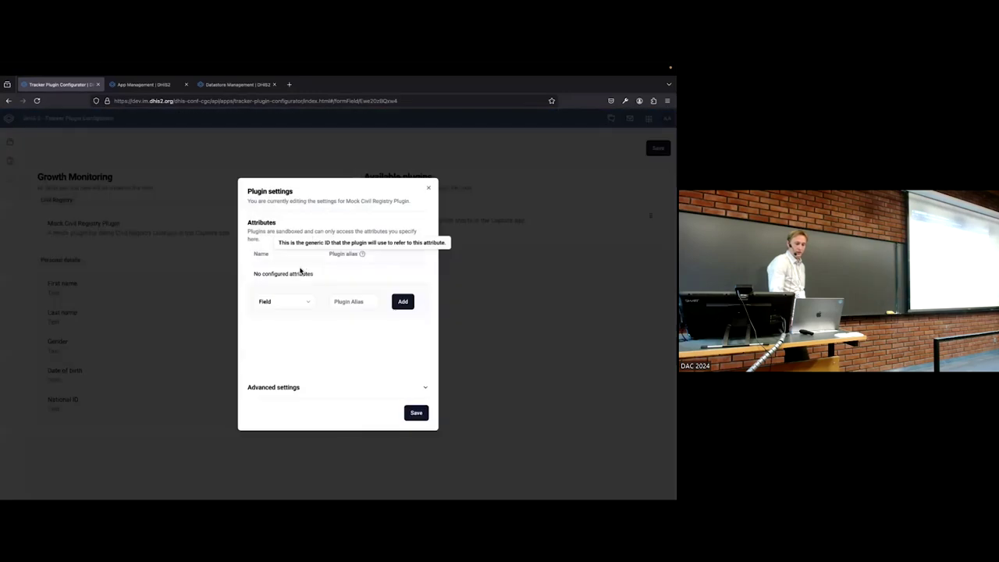
left_click(293, 302)
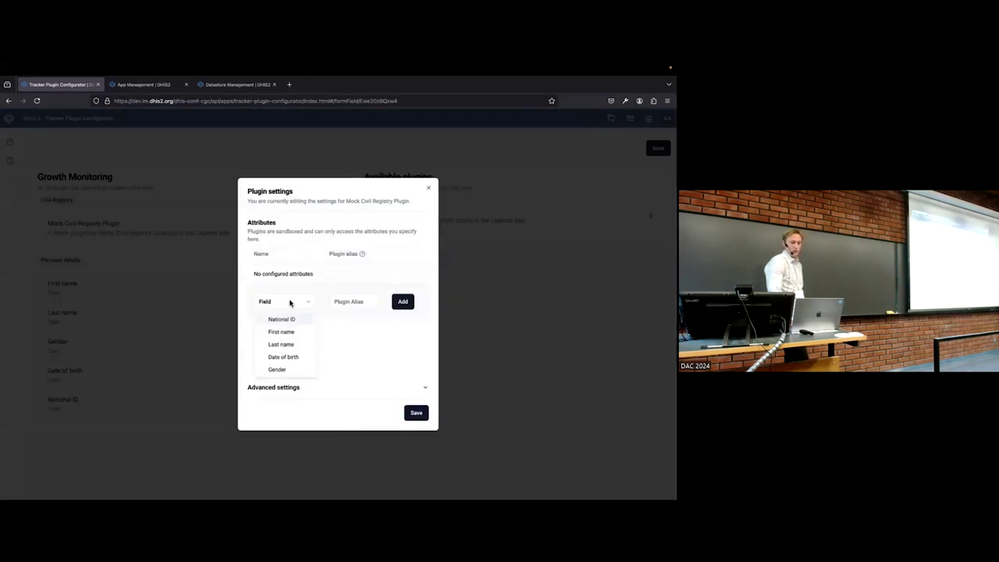
left_click(285, 332)
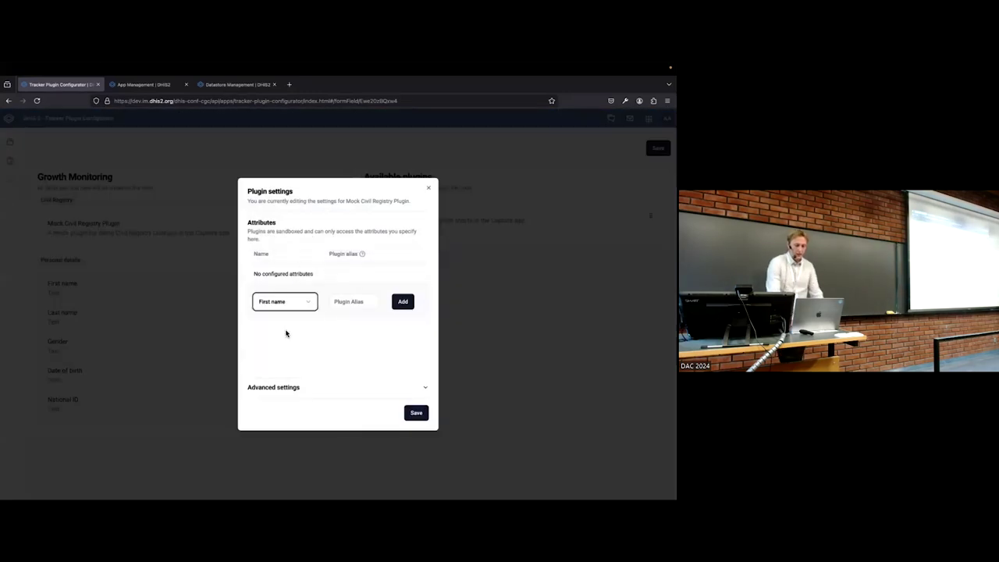
left_click(350, 303)
type("firs")
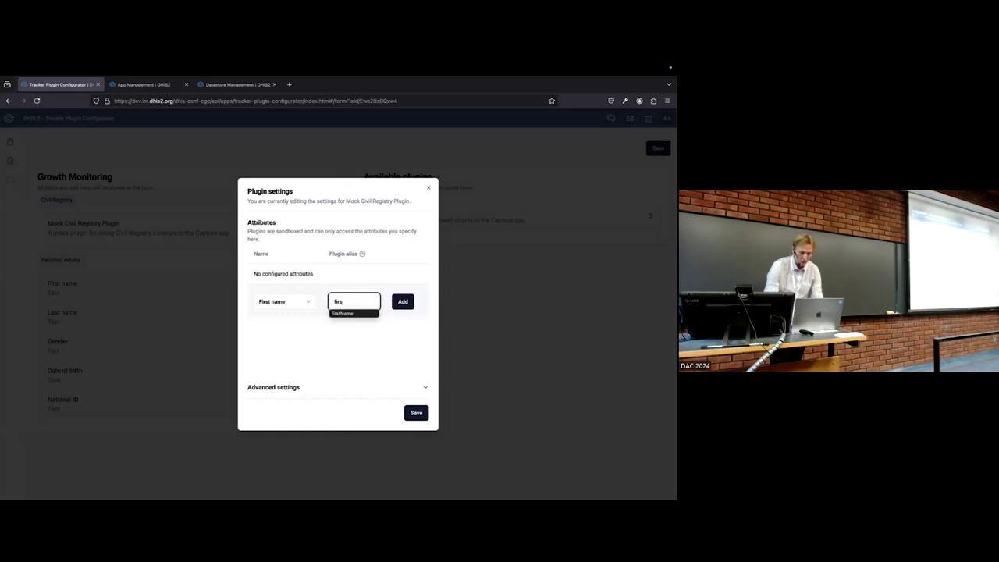
key("Down")
type("s")
key("Return")
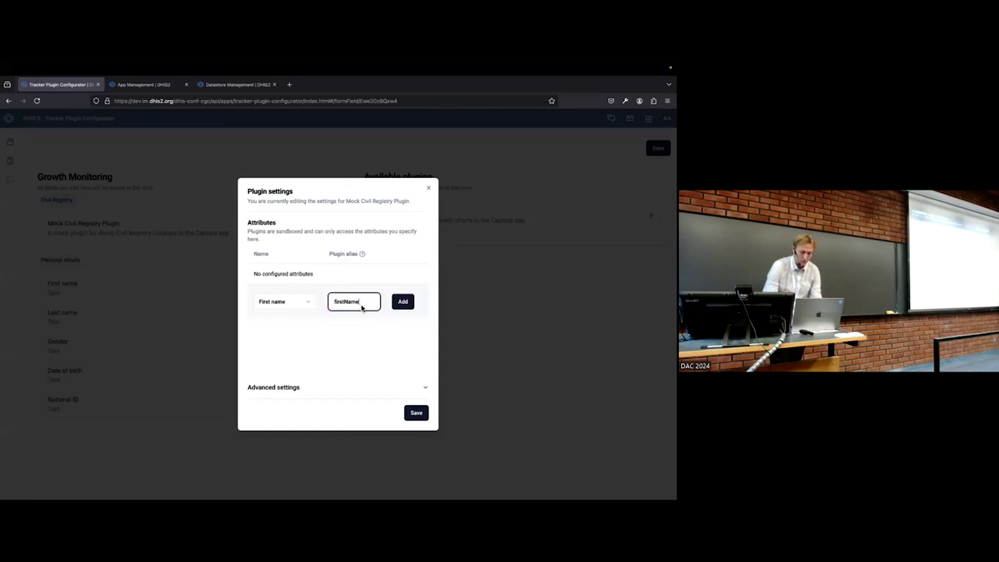
left_click(402, 301)
Map the Last name attribute to the alias lastName in the plugin settings.
left_click(283, 310)
left_click(283, 341)
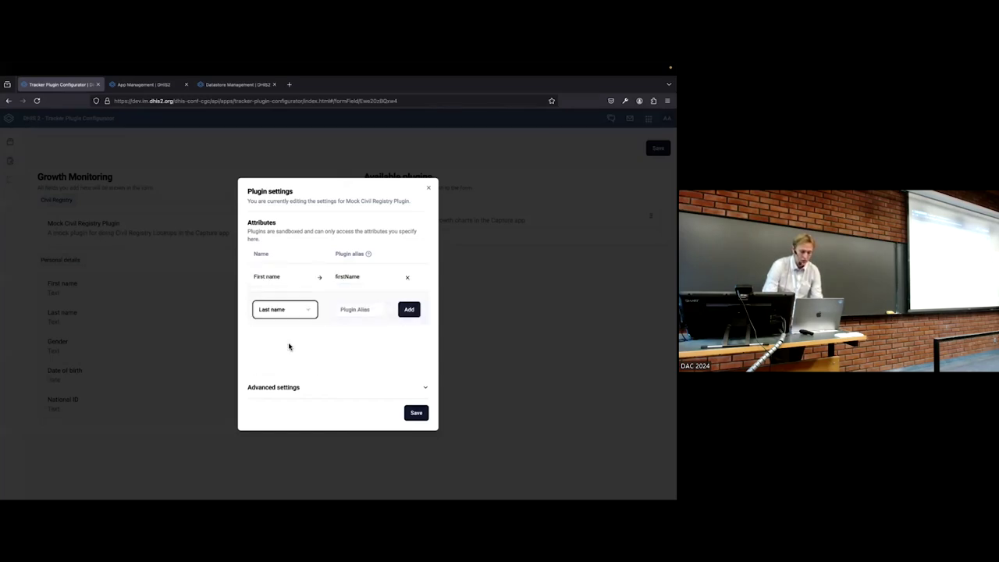
left_click(363, 314)
type("las")
key("Down")
key("Return")
left_click(405, 309)
Map the Gender attribute to the alias gender in the plugin settings.
left_click(290, 337)
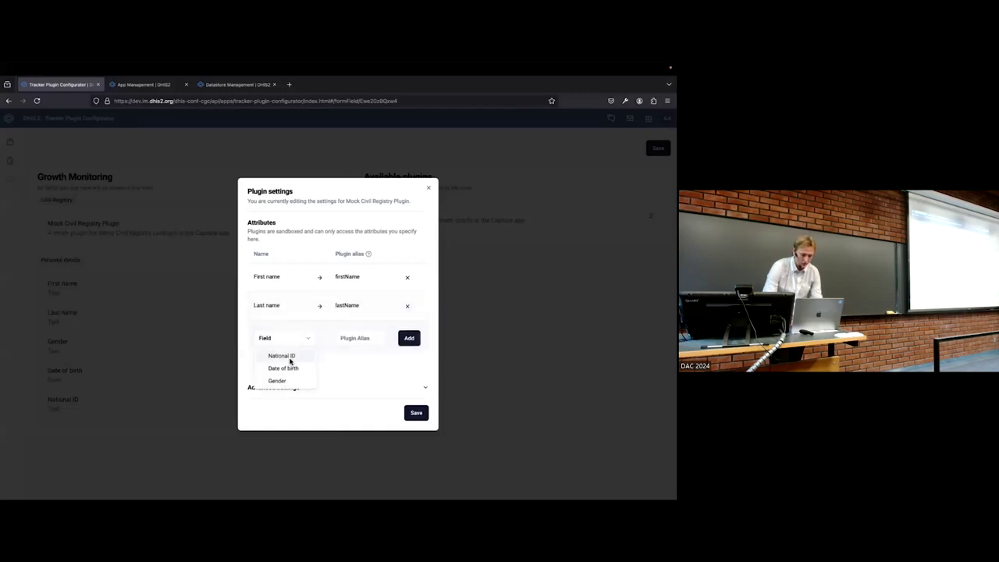
left_click(280, 380)
left_click(367, 338)
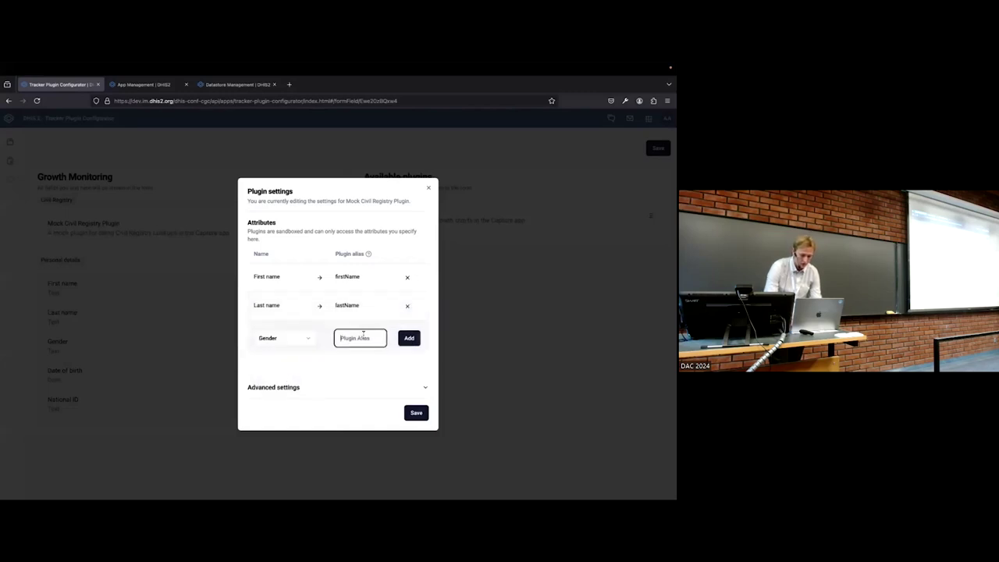
type("gen")
left_click(350, 350)
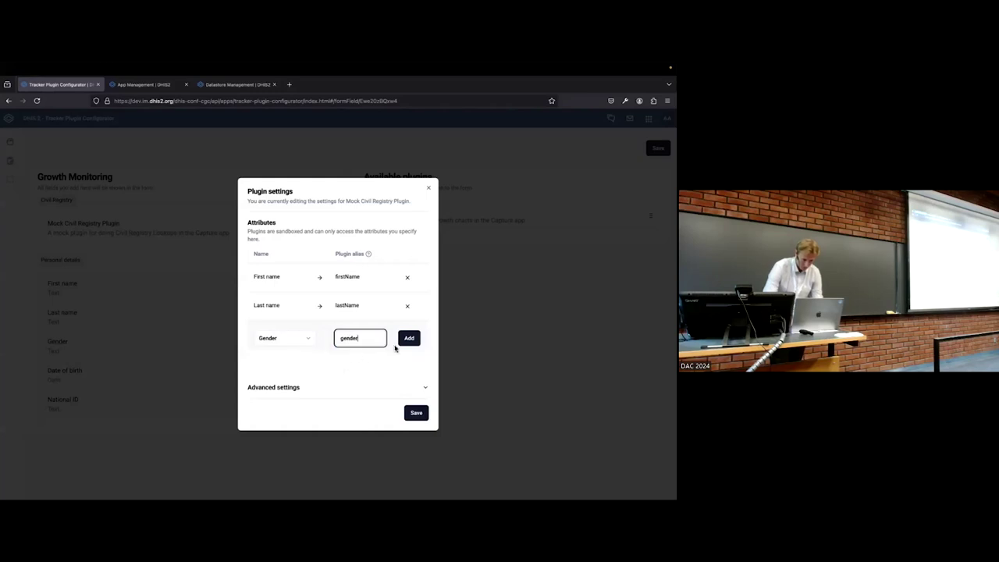
left_click(409, 338)
Map the Date of birth attribute to the alias dob in the plugin settings.
left_click(275, 363)
left_click(288, 397)
scroll(365, 339, "down", 1)
left_click(369, 355)
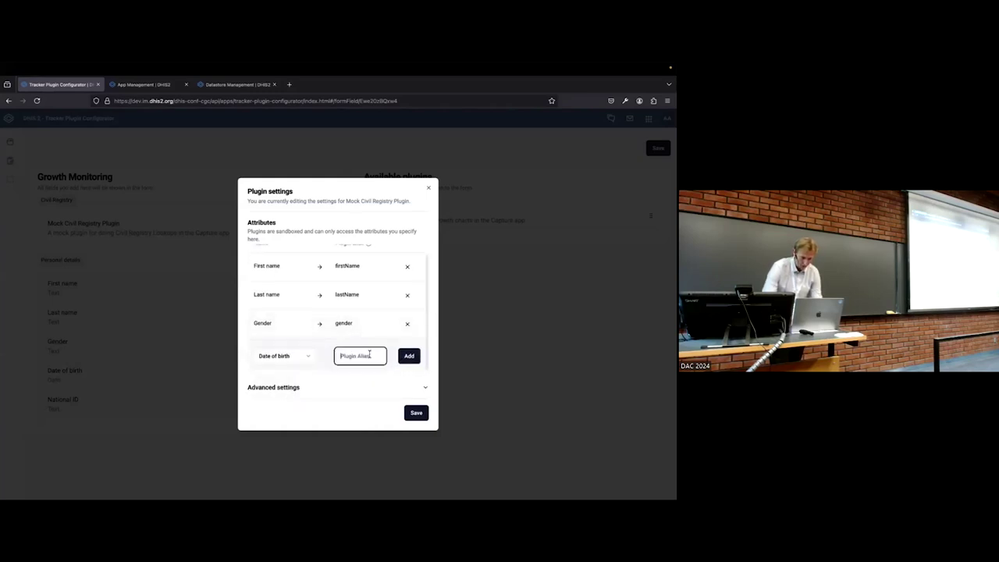
type("dob")
left_click(409, 356)
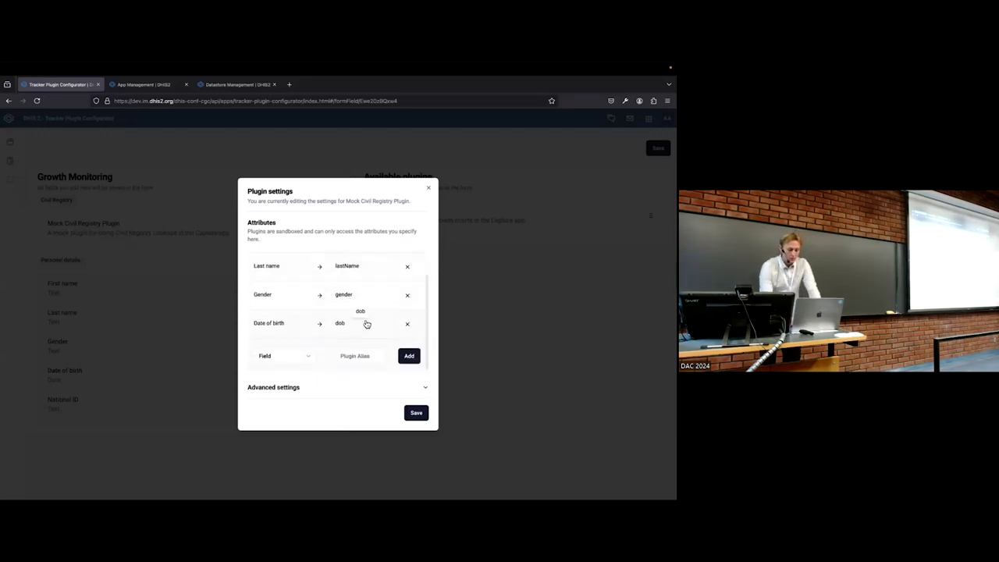
Save the Mock Civil Registry Plugin settings and the Growth Monitoring form configuration.
scroll(344, 335, "up", 1)
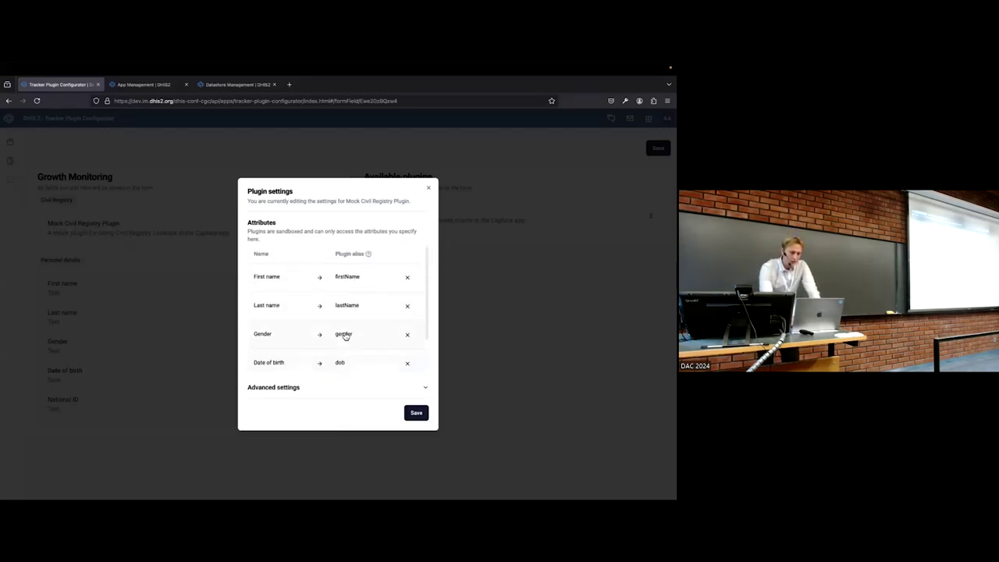
left_click(420, 415)
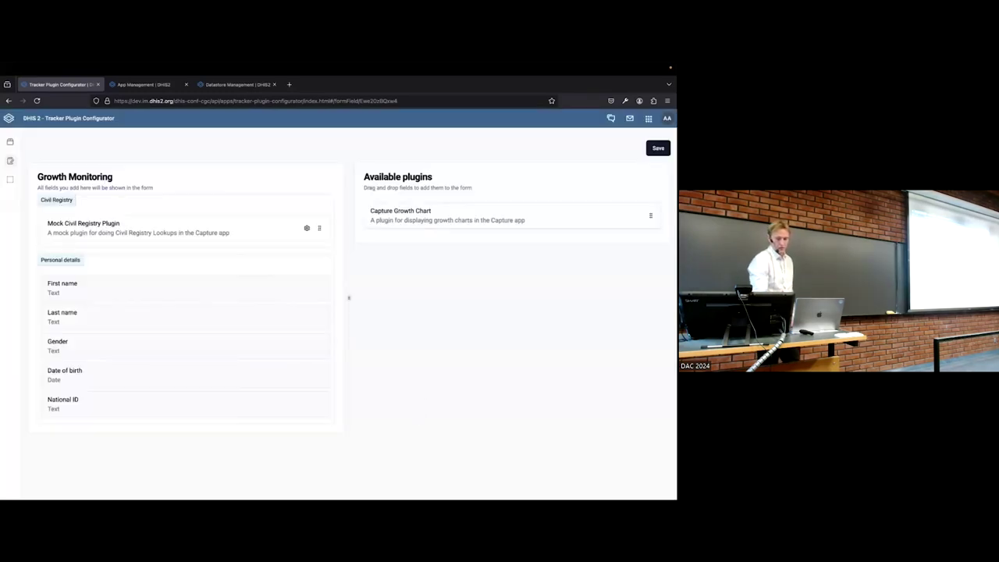
left_click(658, 147)
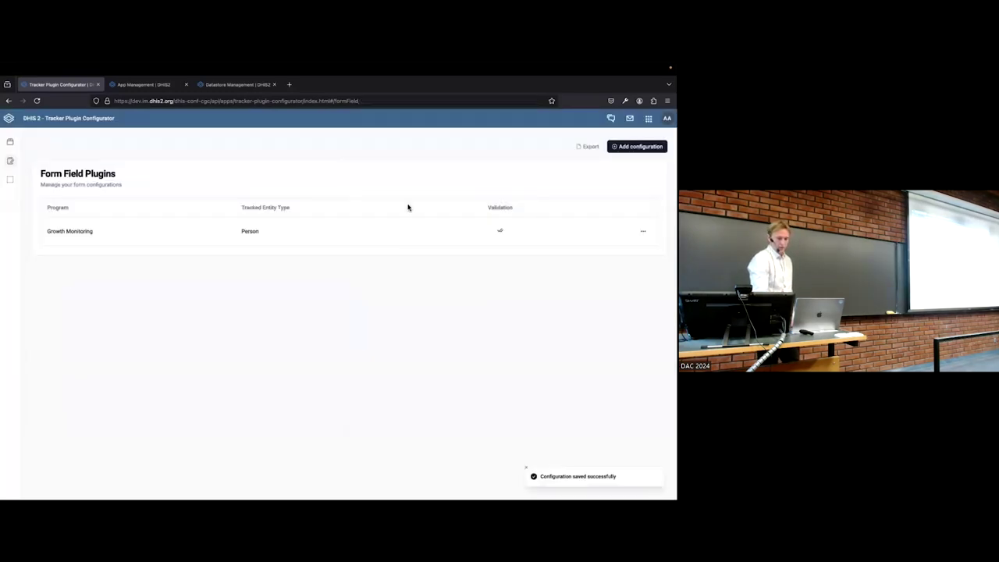
Add an enrollment plugin configuration for the program Growth Monitoring.
left_click(11, 178)
left_click(637, 146)
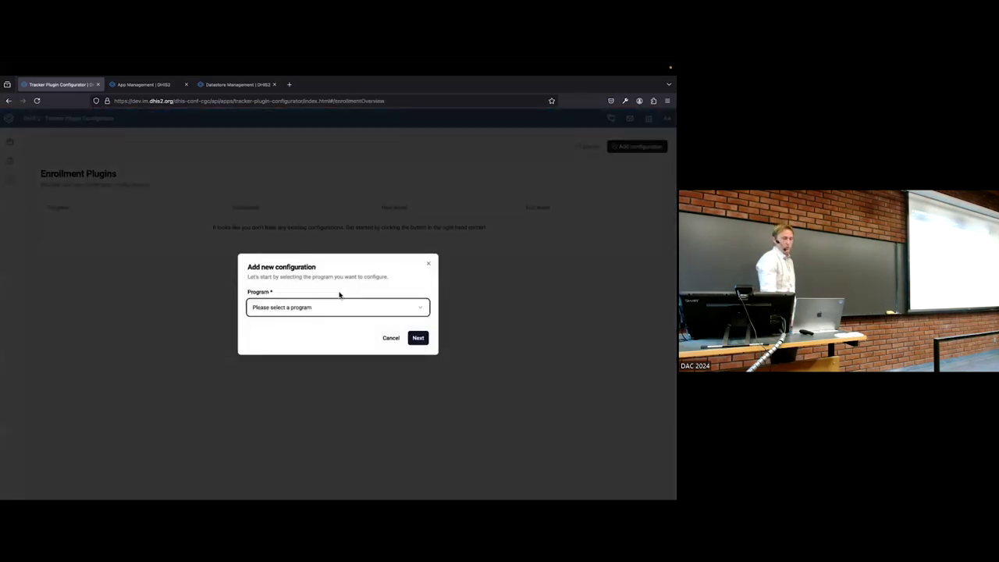
left_click(325, 312)
left_click(297, 327)
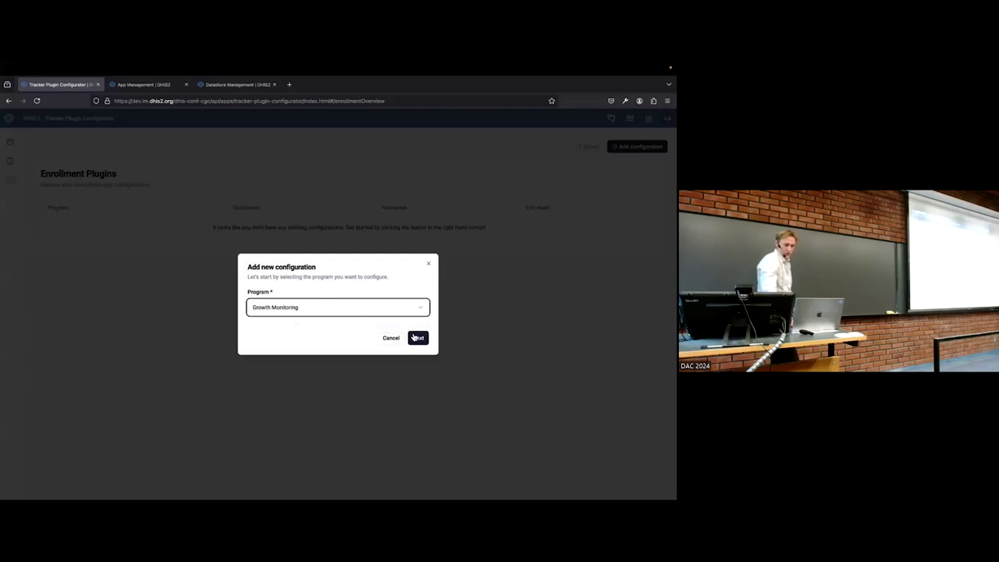
left_click(415, 339)
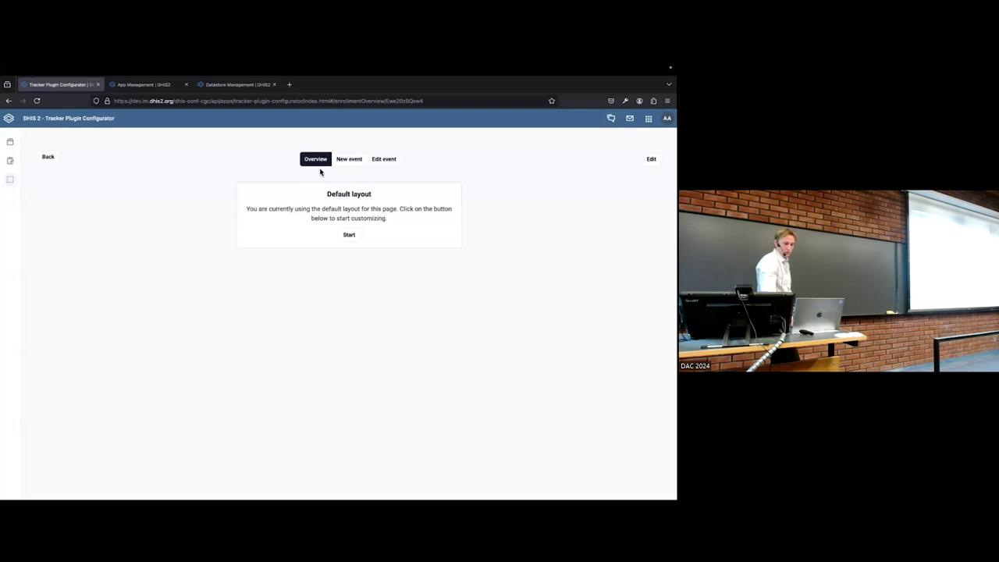
Start customizing the Overview layout and add the Capture Growth Chart plugin to the main column below Stages and events.
left_click(348, 232)
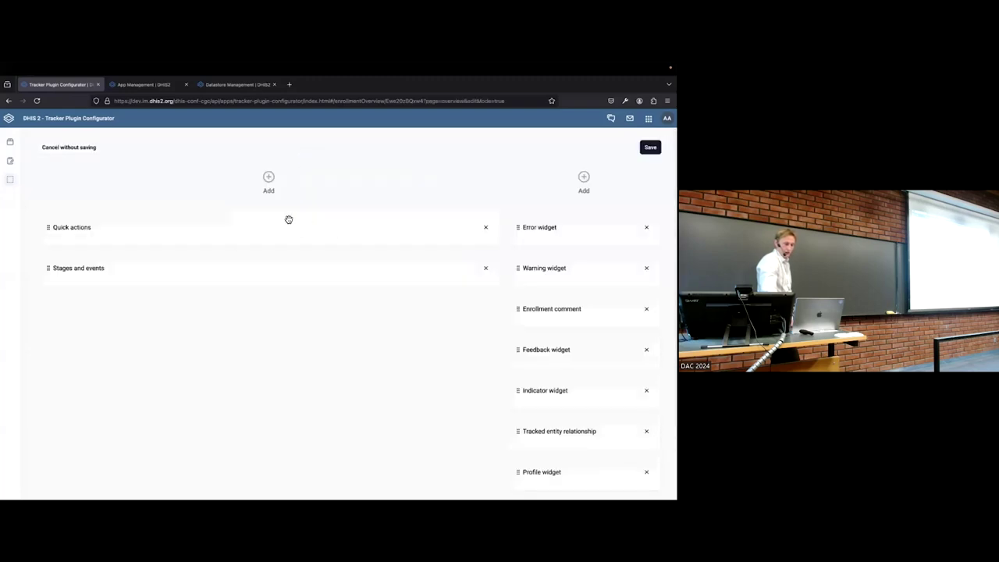
scroll(288, 267, "down", 2)
scroll(288, 267, "up", 2)
left_click(287, 182)
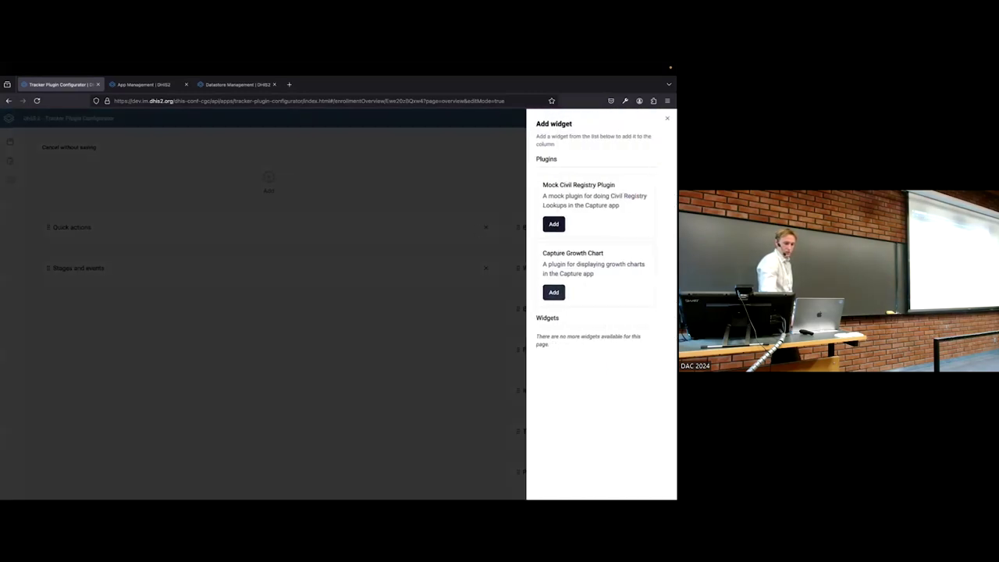
left_click(554, 292)
left_click_drag(247, 221, 242, 296)
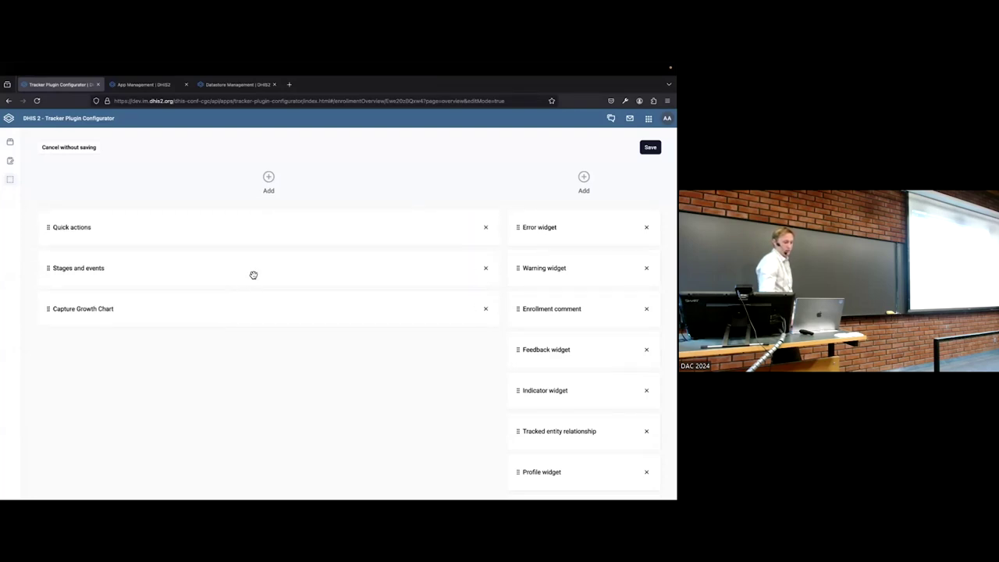
Move the Enrollment widget and the Profile widget directly below the Warning widget and save the dashboard layout.
scroll(253, 275, "down", 1)
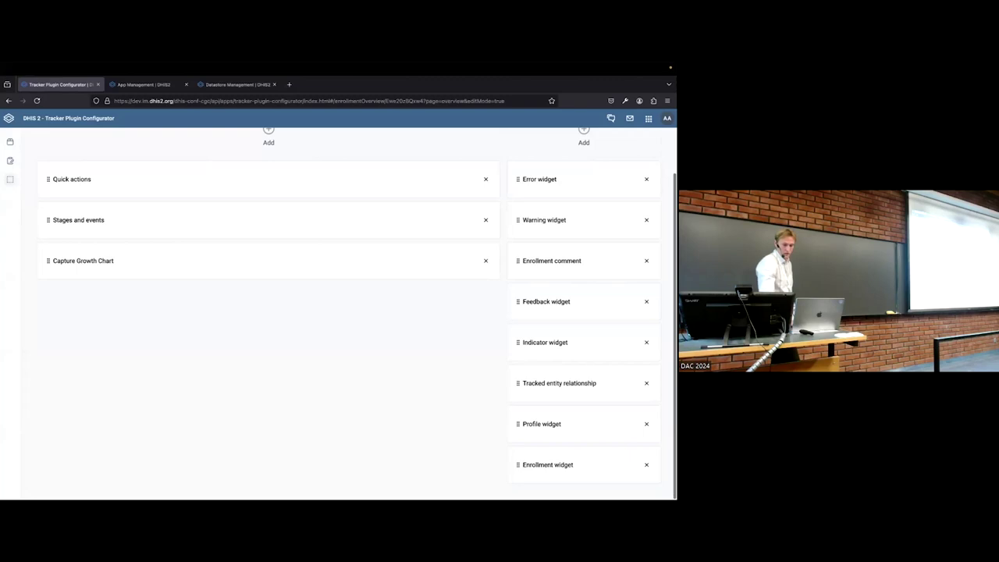
left_click_drag(517, 424, 518, 261)
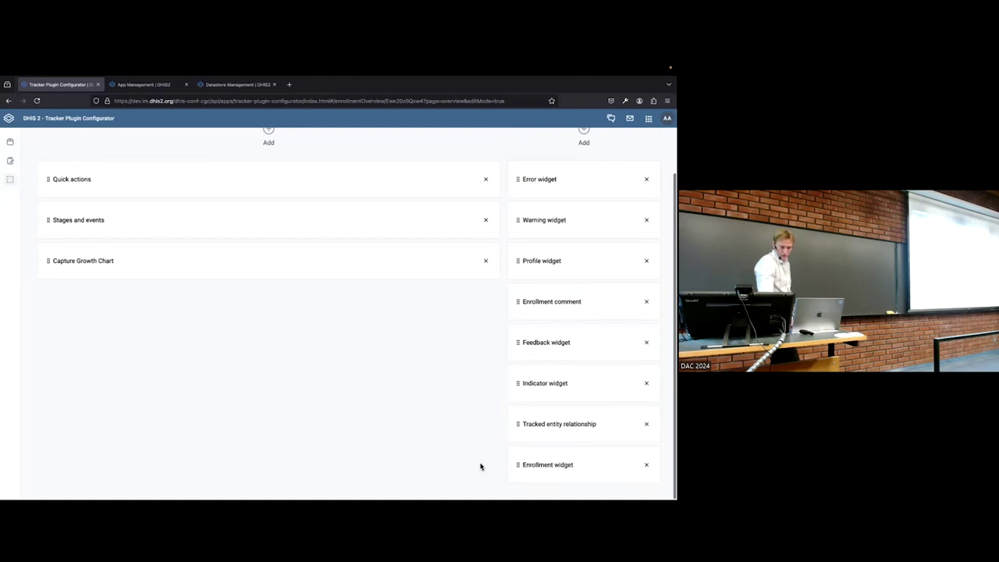
left_click_drag(517, 465, 518, 260)
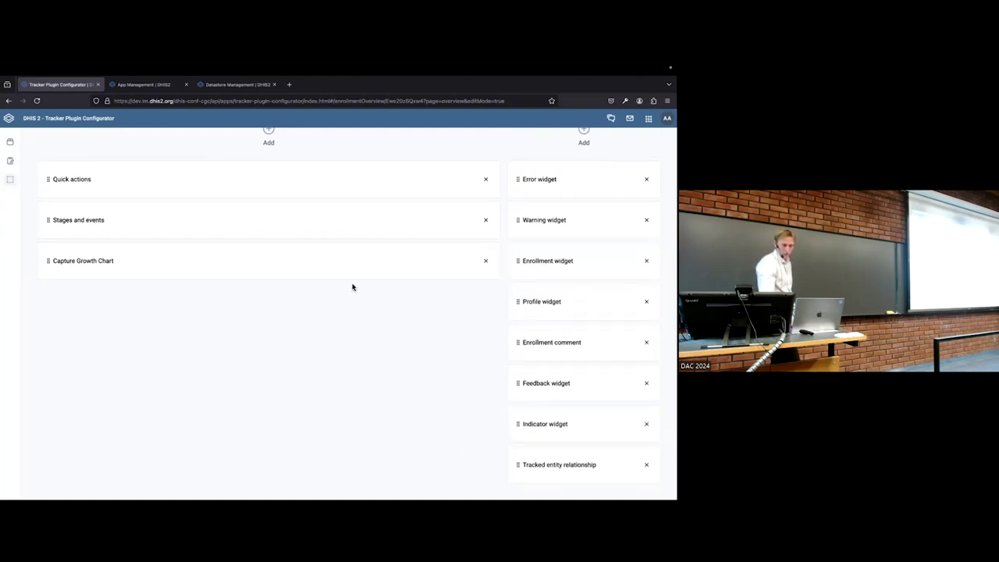
scroll(446, 206, "up", 2)
left_click(649, 147)
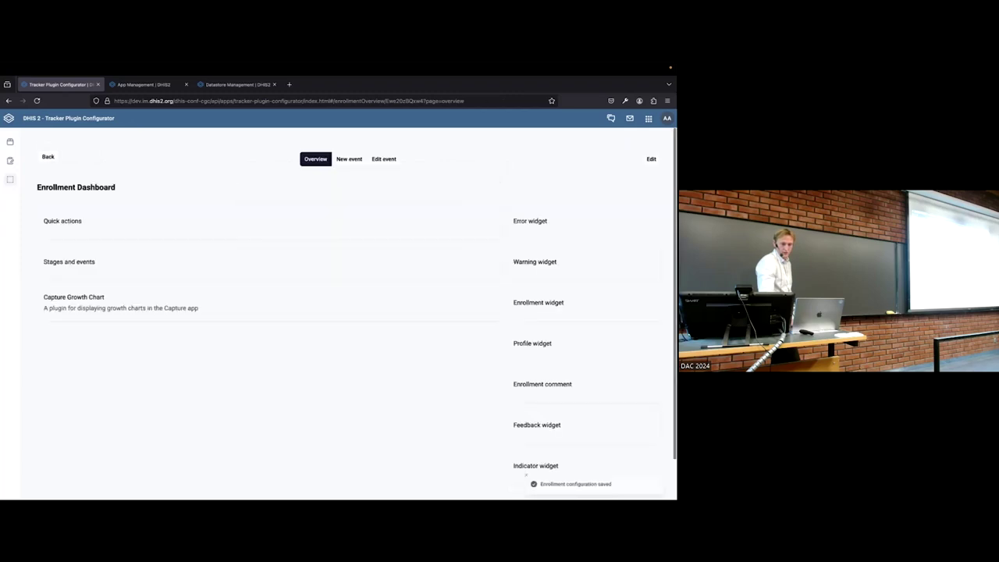
left_click(349, 159)
left_click(383, 159)
left_click(316, 160)
Switch to the Capture - Plugins app.
left_click(649, 118)
type("ca")
left_click(607, 173)
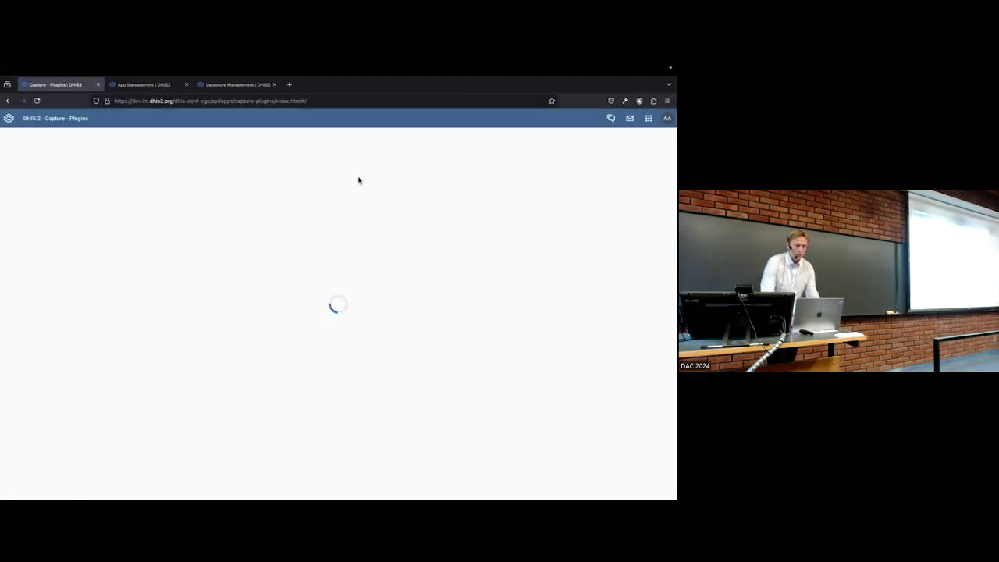
Choose the organisation unit Rukumo MCHP in Makonde Region and start a new person in the Growth Monitoring program.
left_click(144, 137)
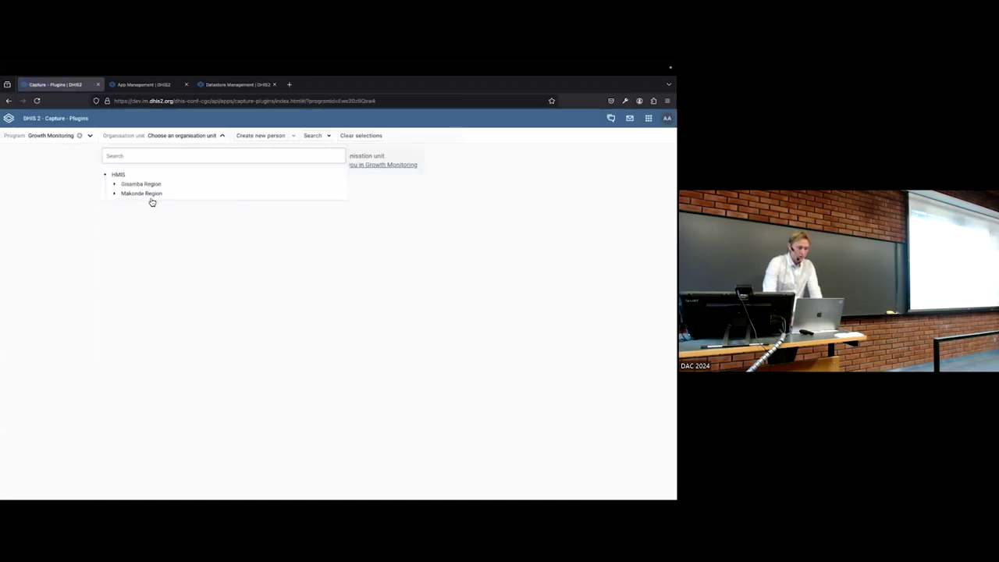
left_click(114, 194)
left_click(153, 213)
left_click(250, 137)
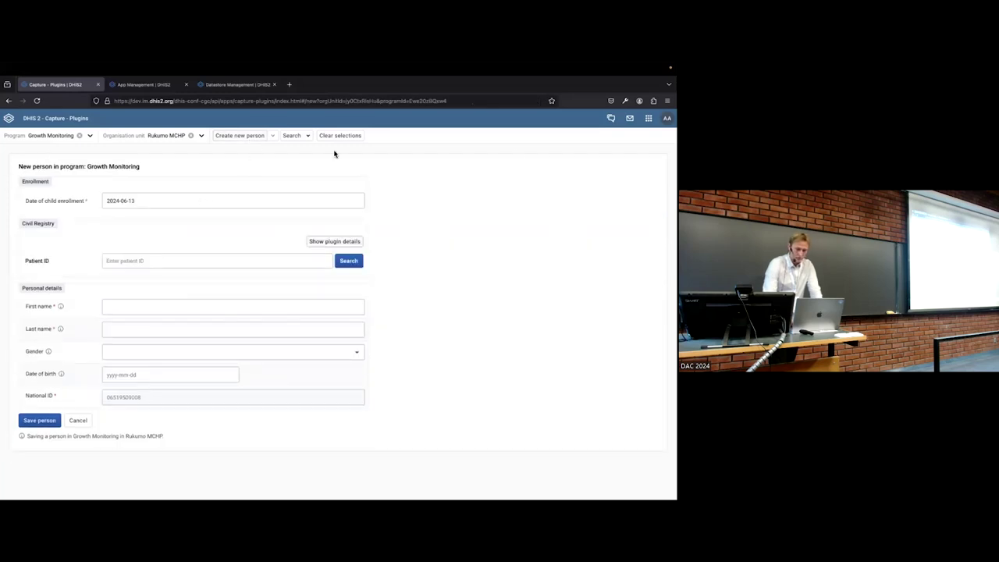
Look up a test patient ID in the Civil Registry section and discard the unsaved person.
left_click(140, 260)
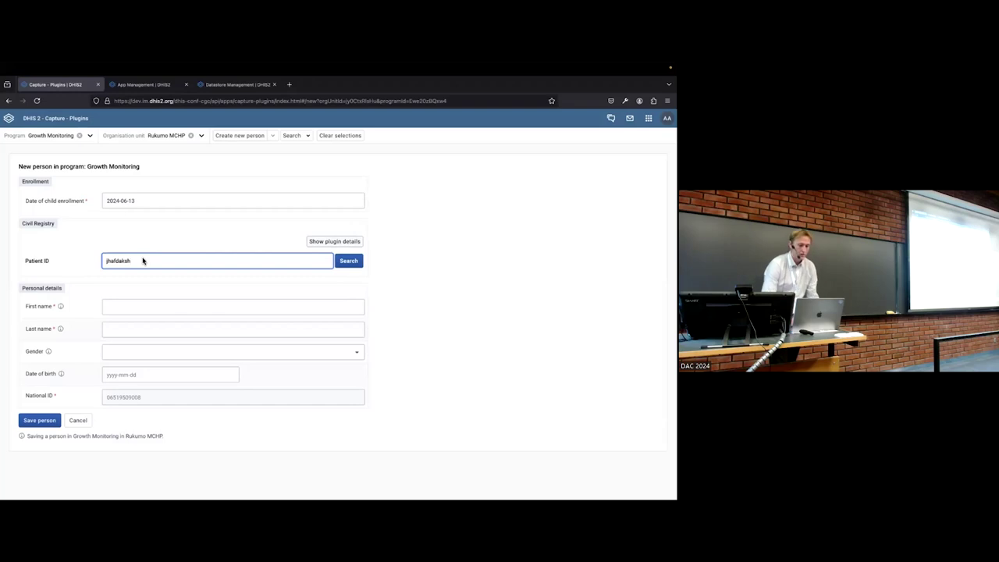
left_click(350, 261)
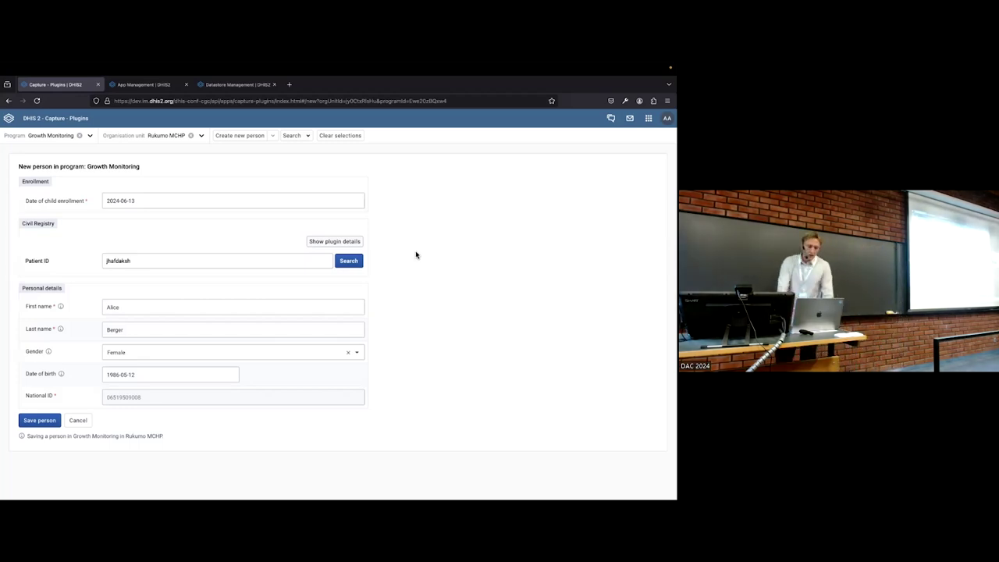
left_click(77, 420)
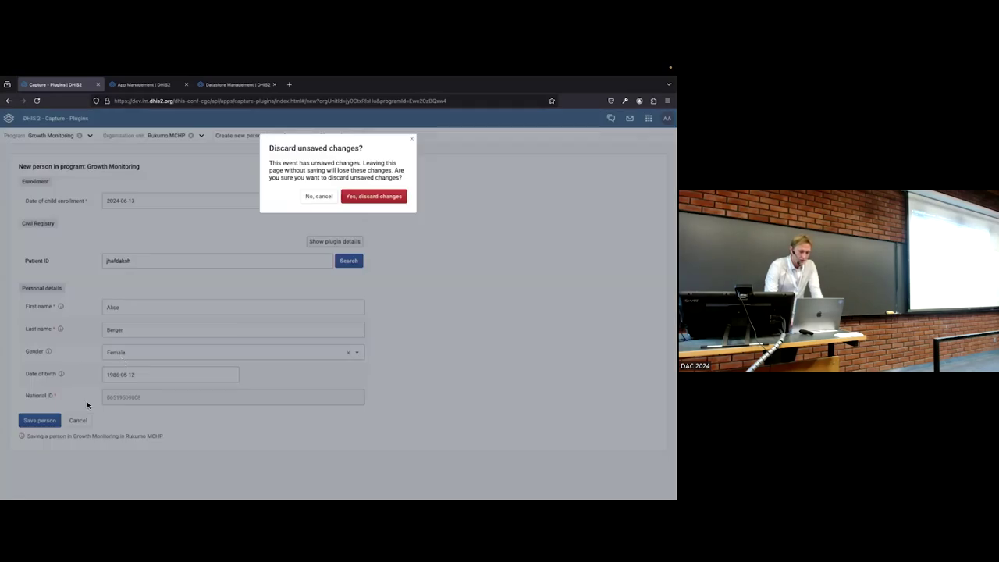
left_click(373, 196)
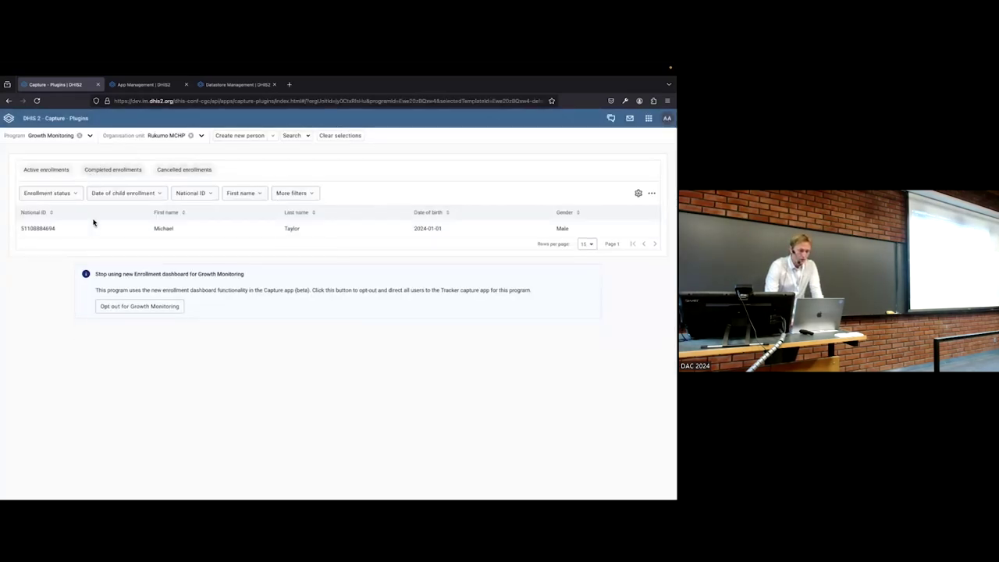
Open the enrollment dashboard of the child listed at Rukumo MCHP and check its widget layout.
left_click(96, 228)
scroll(148, 261, "down", 5)
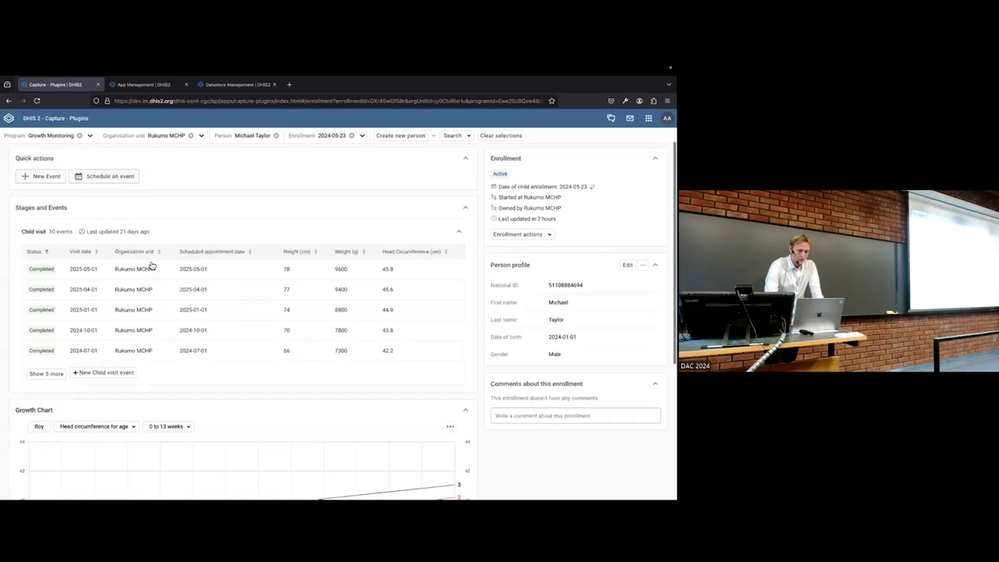
scroll(145, 261, "up", 2)
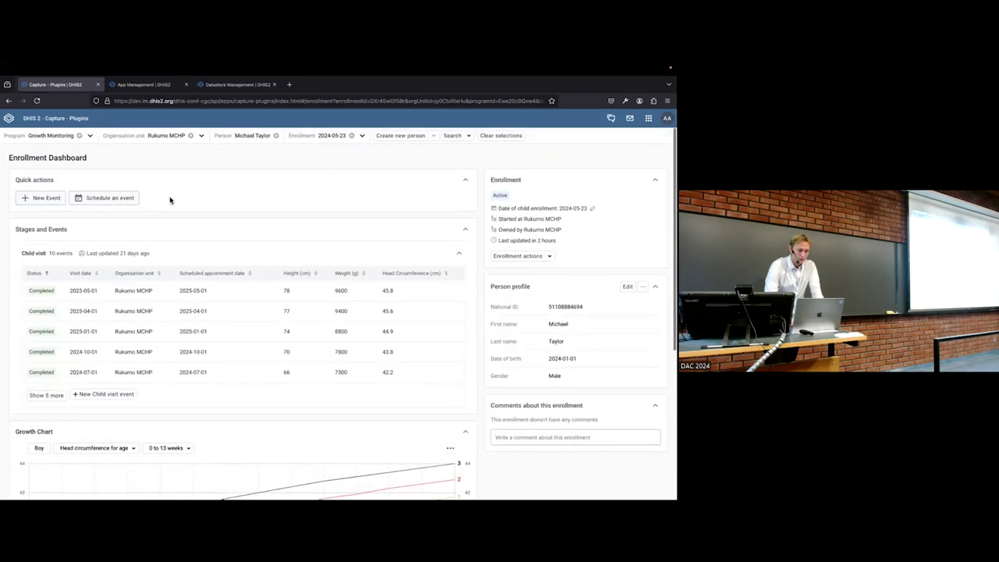
Set the child's Growth Chart to Weight for age with the range 0 to 5 years.
scroll(170, 200, "down", 3)
left_click(117, 215)
left_click(102, 243)
left_click(142, 217)
left_click(134, 227)
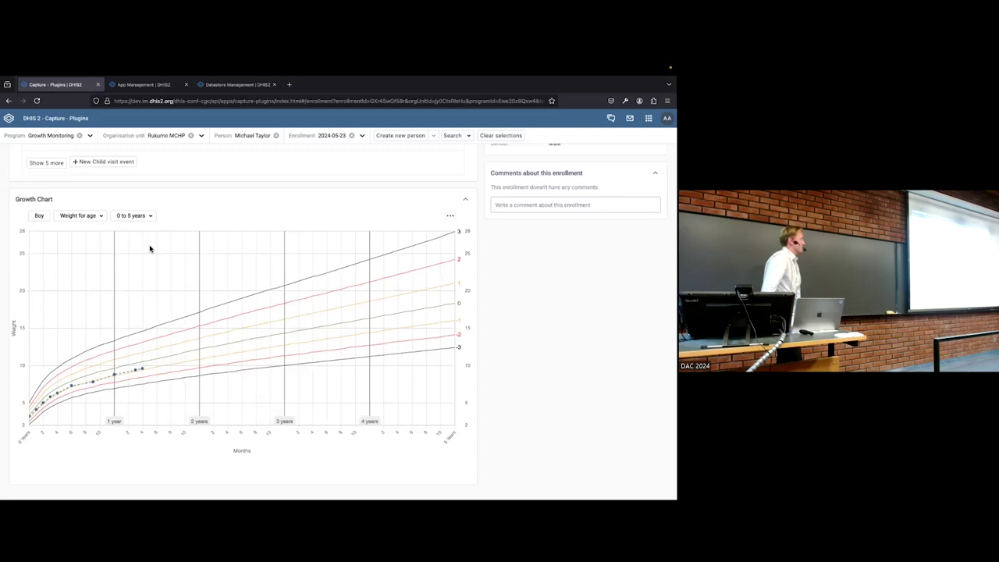
key("ctrl+Left")
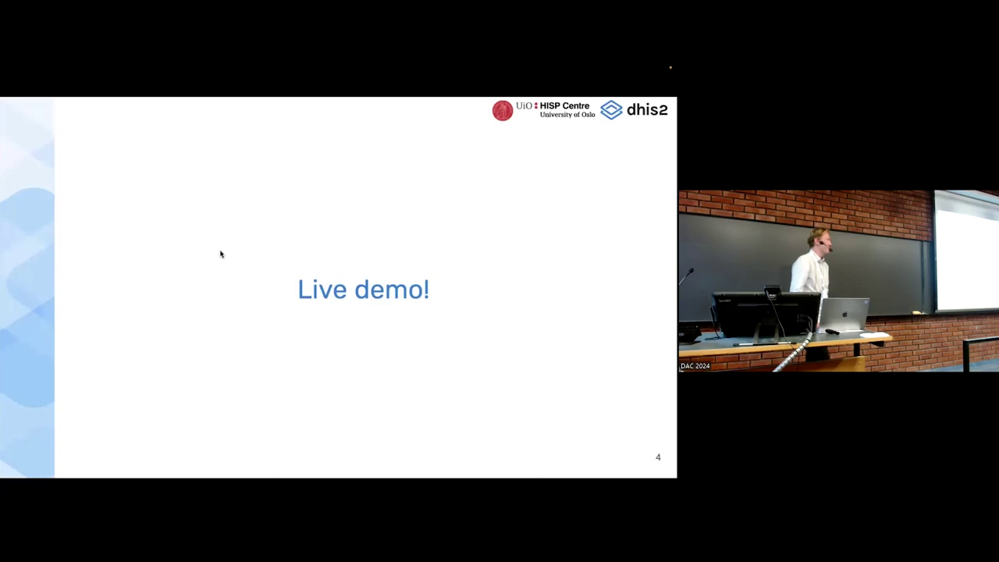
key("Right")
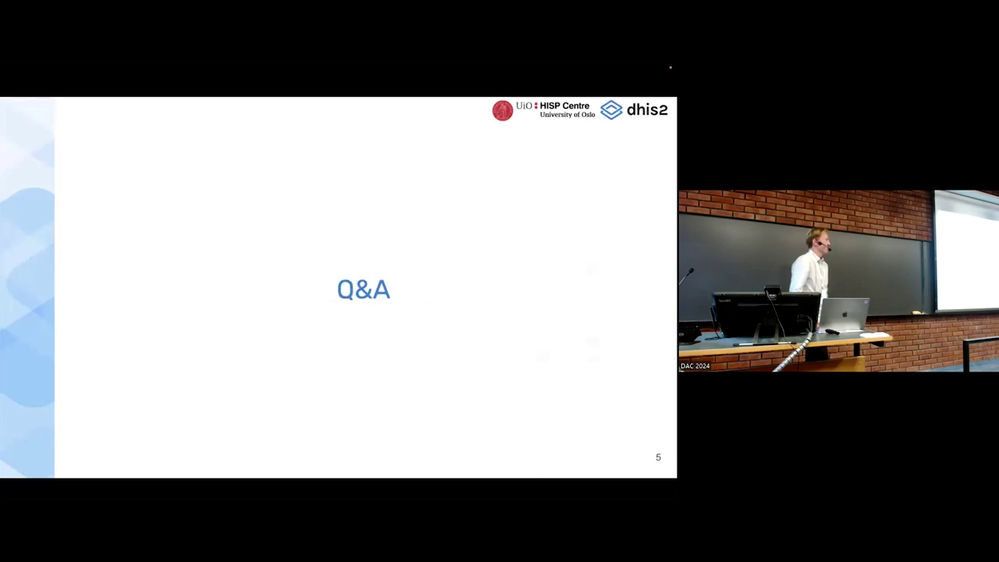